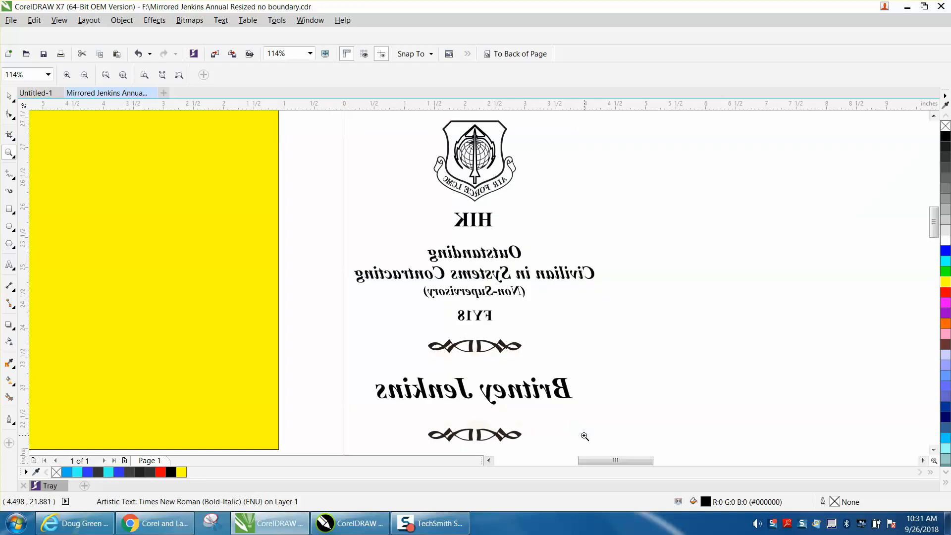
Move the yellow rectangle from beside the page onto the page, behind the text
{"action": "left_click", "coordinate": [9, 96]}
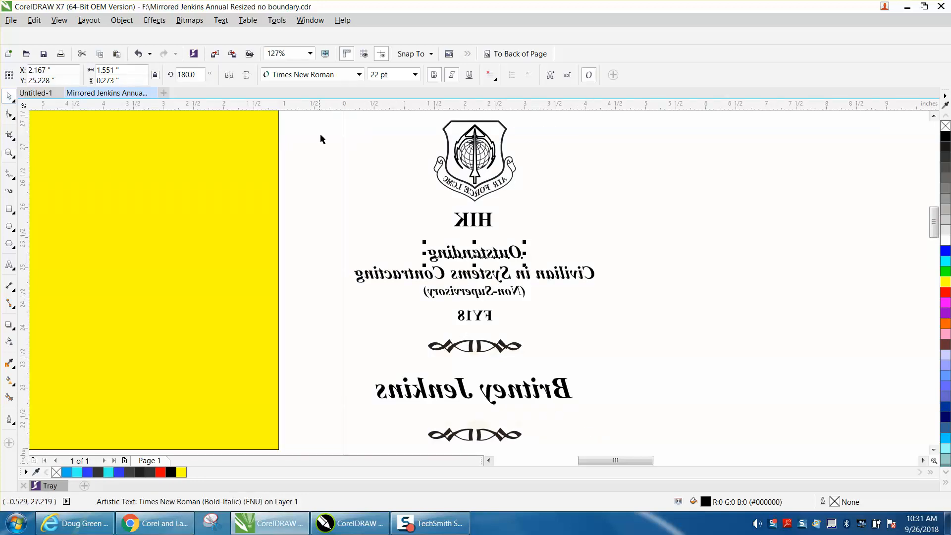
{"action": "left_click_drag", "start_coordinate": [243, 207], "coordinate": [592, 217]}
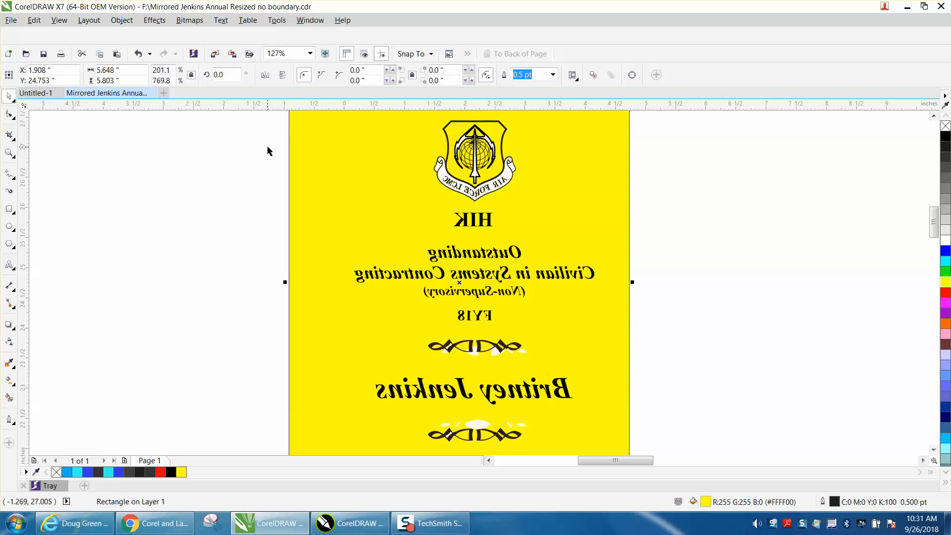
Give the HIK text an 80% Black (#333333) fill from the color palette
{"action": "left_click", "coordinate": [659, 184]}
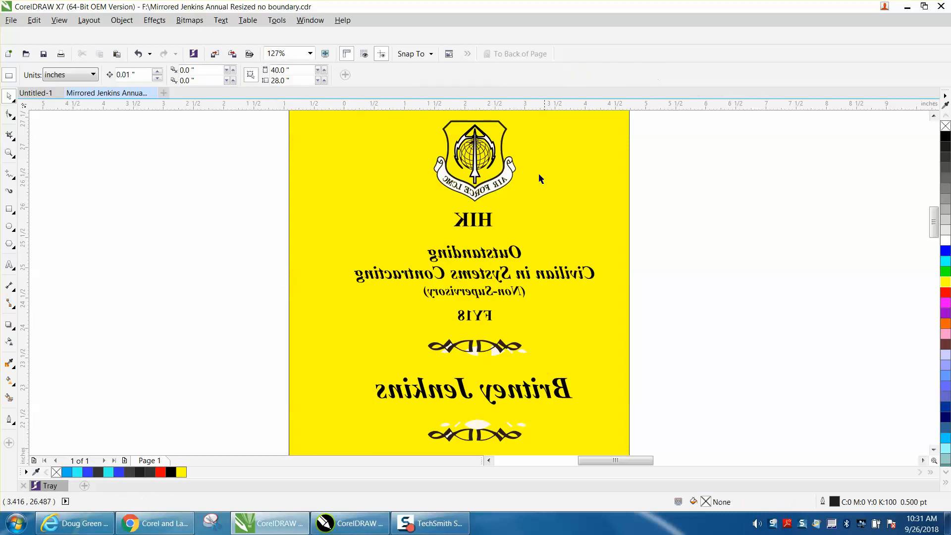
{"action": "left_click", "coordinate": [508, 173]}
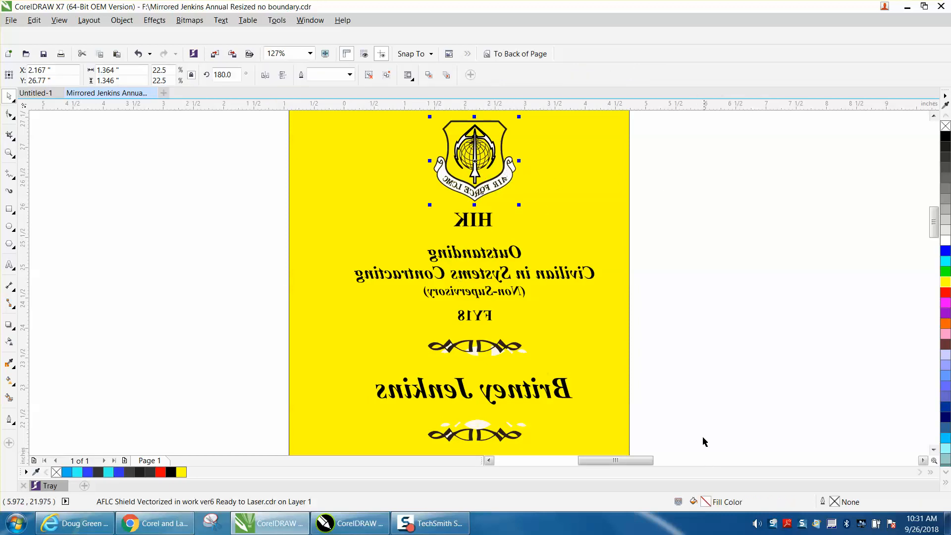
{"action": "left_click", "coordinate": [804, 216]}
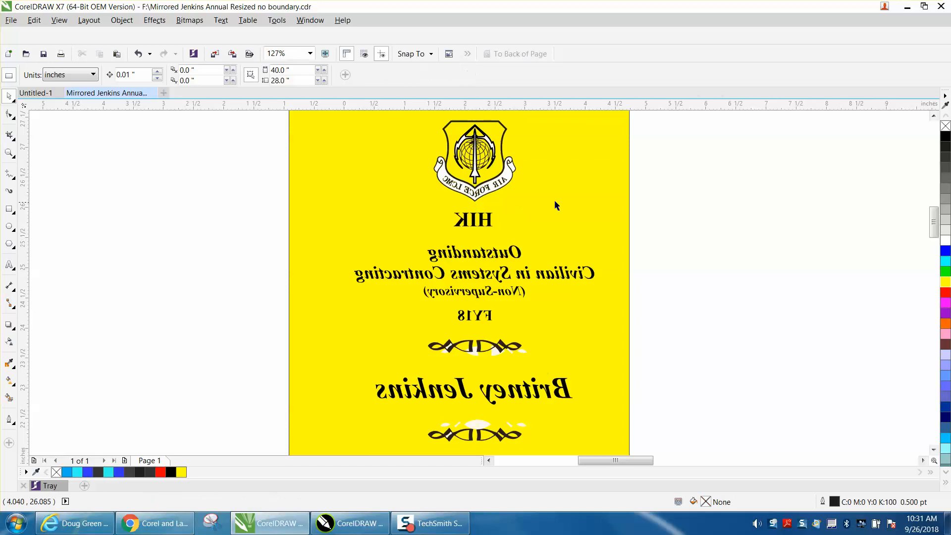
{"action": "left_click", "coordinate": [489, 218]}
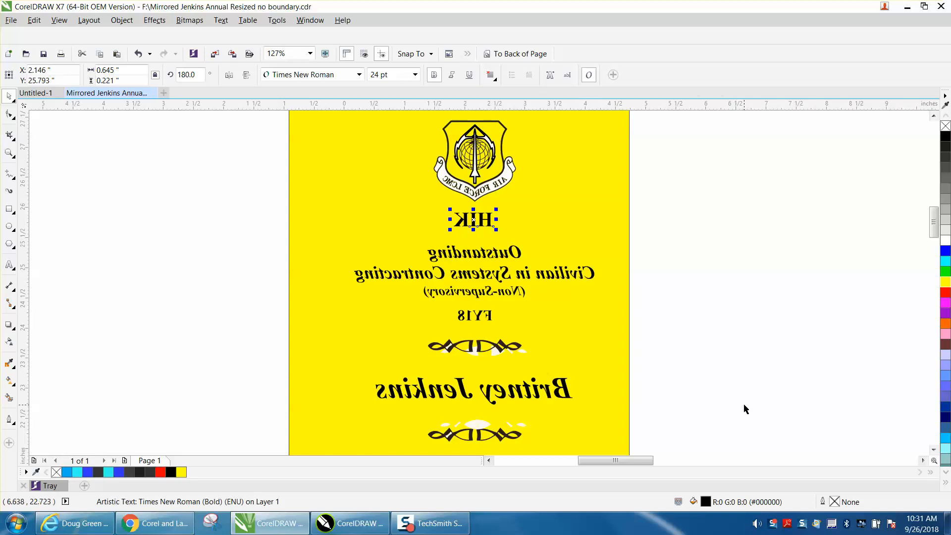
{"action": "right_click", "coordinate": [946, 160]}
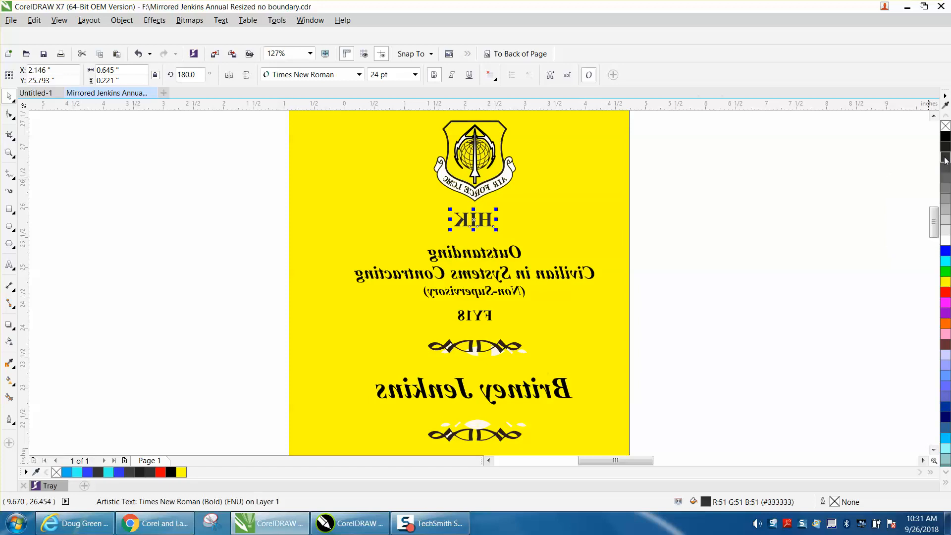
{"action": "left_click", "coordinate": [9, 153]}
{"action": "left_click_drag", "start_coordinate": [425, 201], "coordinate": [561, 250]}
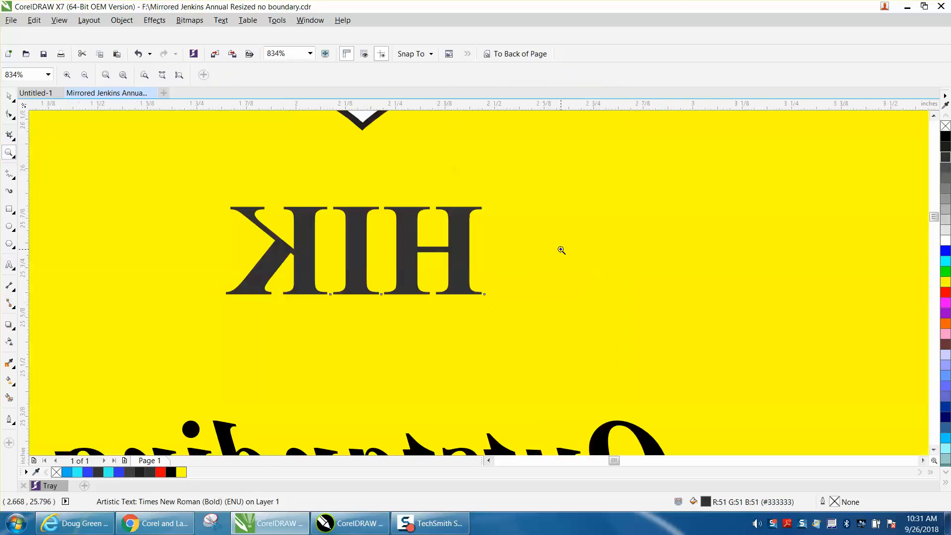
{"action": "left_click", "coordinate": [9, 95]}
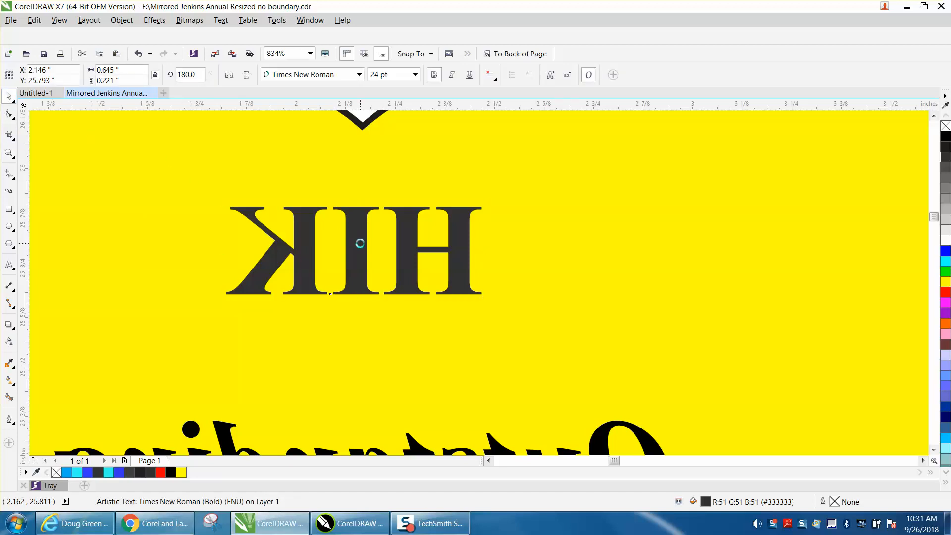
{"action": "left_click_drag", "start_coordinate": [358, 251], "coordinate": [614, 250]}
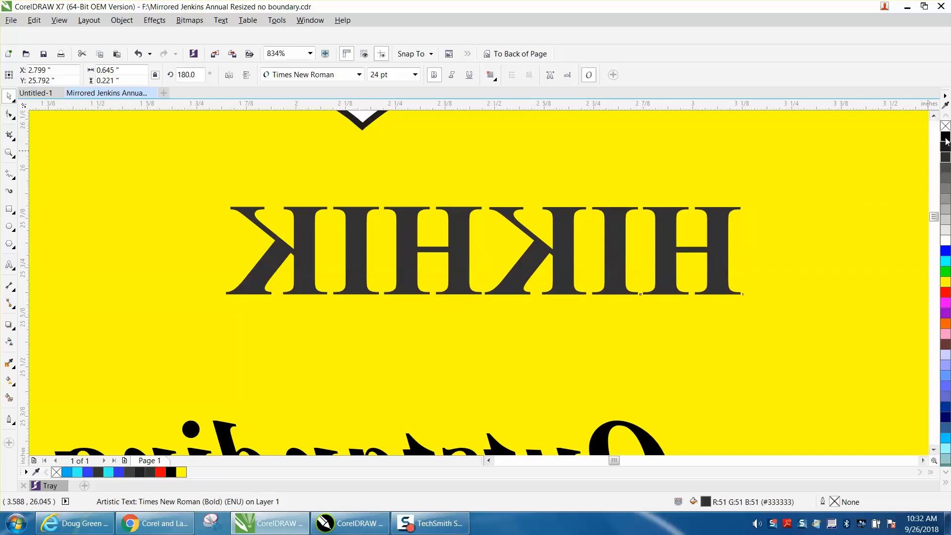
{"action": "left_click", "coordinate": [945, 139]}
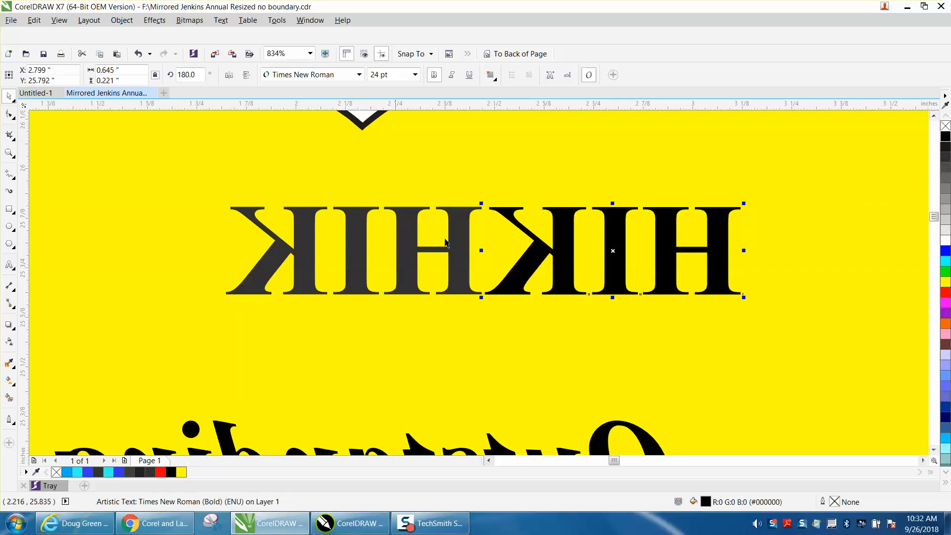
{"action": "left_click", "coordinate": [9, 153]}
{"action": "left_click_drag", "start_coordinate": [420, 201], "coordinate": [551, 249]}
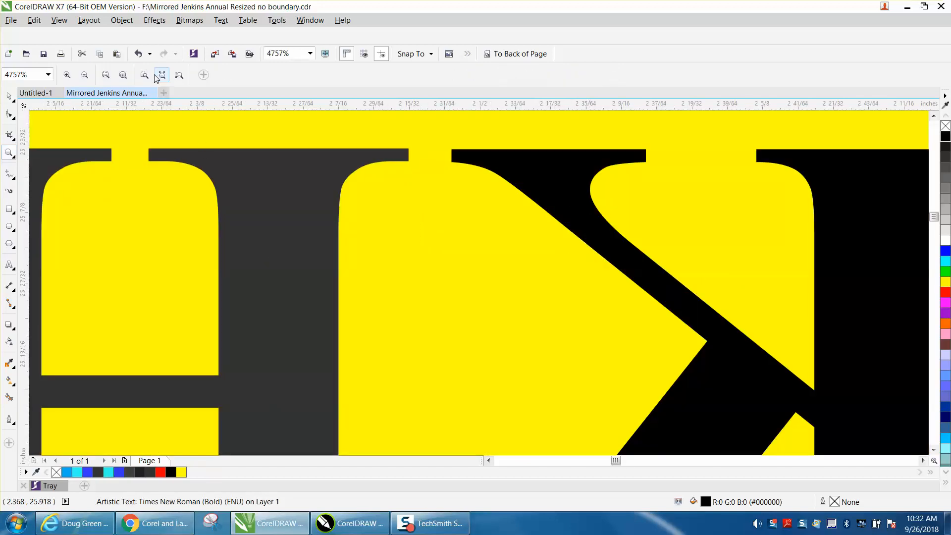
{"action": "left_click", "coordinate": [140, 53]}
{"action": "left_click", "coordinate": [141, 54]}
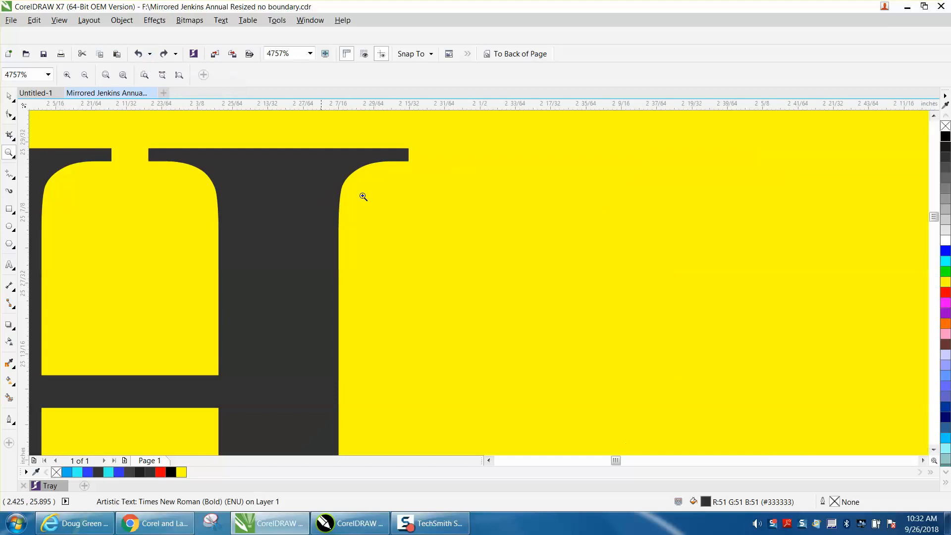
{"action": "right_click", "coordinate": [446, 227]}
{"action": "left_click", "coordinate": [140, 57]}
{"action": "scroll", "coordinate": [398, 225], "scroll_direction": "down", "scroll_amount": 3}
{"action": "scroll", "coordinate": [398, 259], "scroll_direction": "down", "scroll_amount": 2}
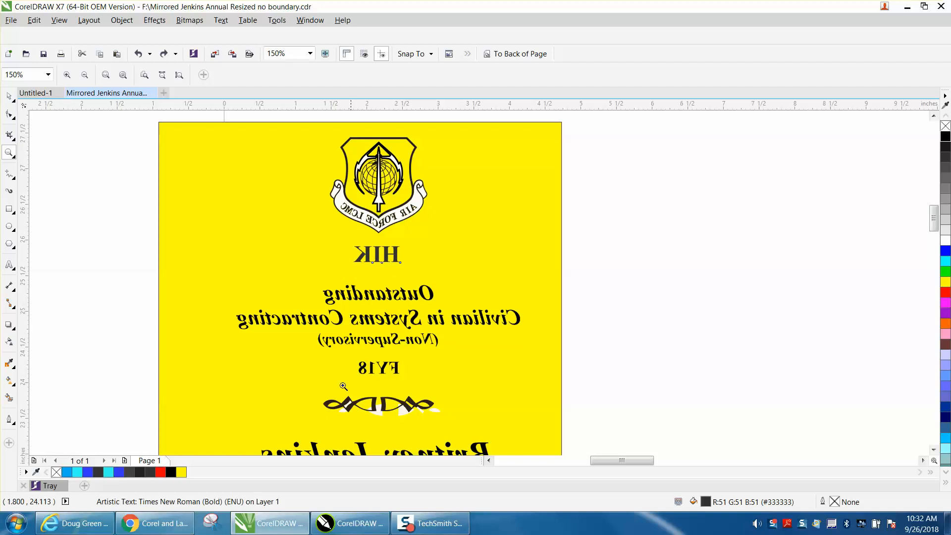
Zoom in closely on the flourish below FY18
{"action": "left_click_drag", "start_coordinate": [313, 387], "coordinate": [485, 434]}
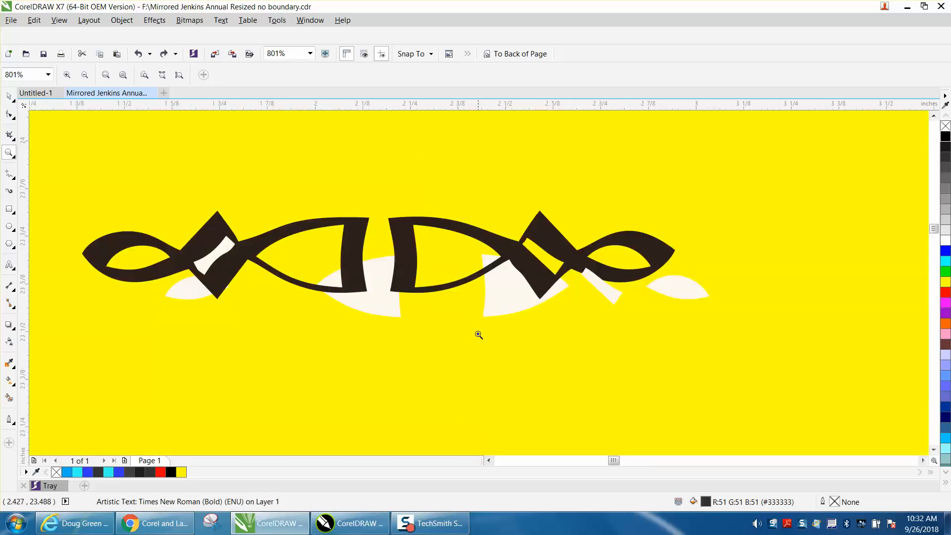
{"action": "left_click", "coordinate": [9, 96]}
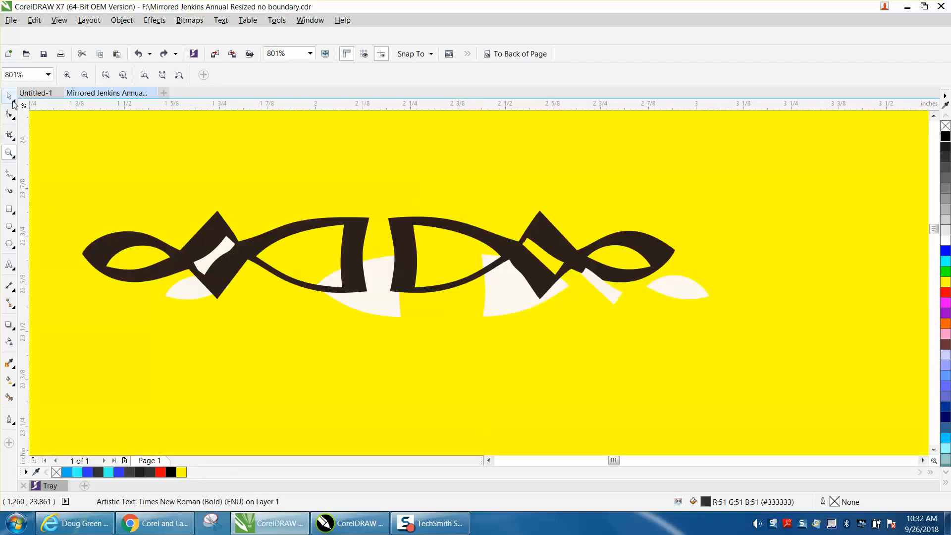
{"action": "left_click", "coordinate": [509, 296]}
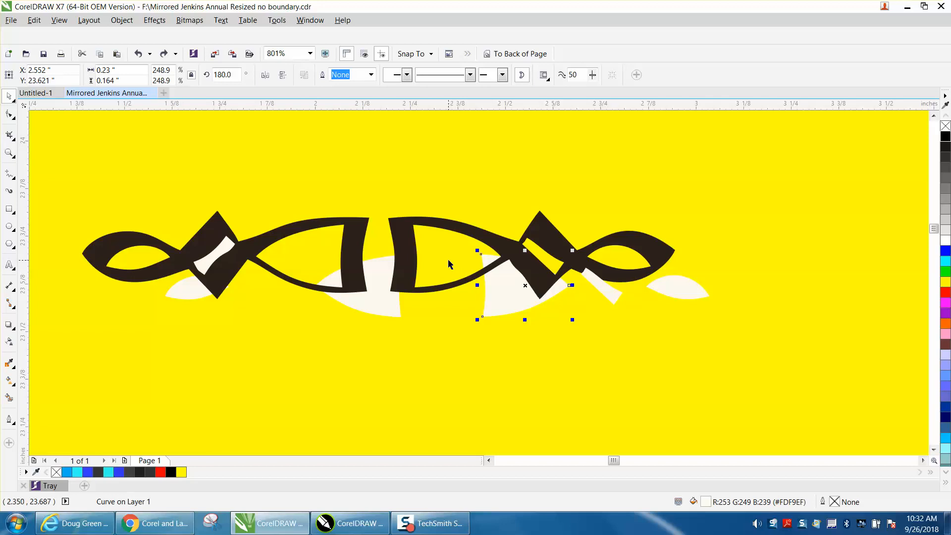
{"action": "scroll", "coordinate": [484, 407], "scroll_direction": "down", "scroll_amount": 1}
{"action": "scroll", "coordinate": [484, 408], "scroll_direction": "down", "scroll_amount": 2}
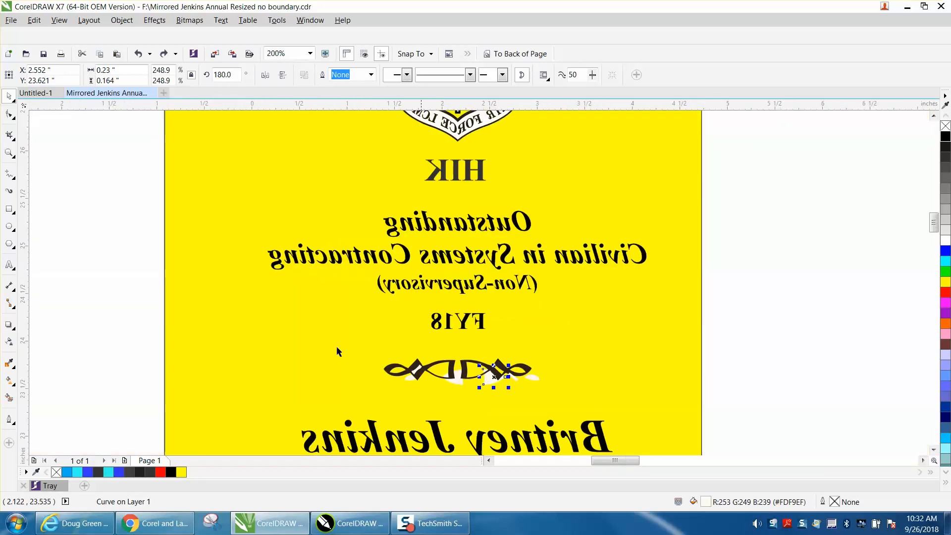
{"action": "left_click", "coordinate": [119, 256]}
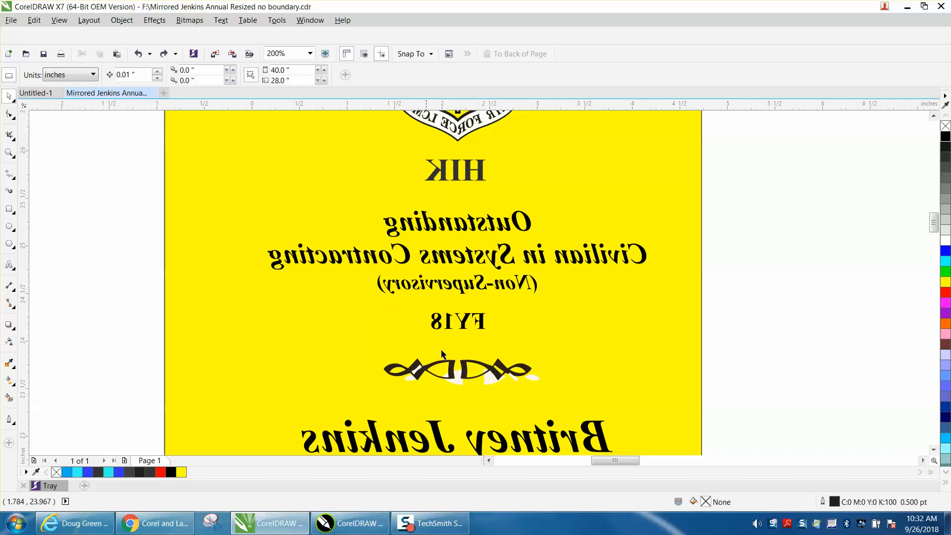
{"action": "left_click", "coordinate": [10, 154]}
{"action": "left_click_drag", "start_coordinate": [361, 321], "coordinate": [599, 409]}
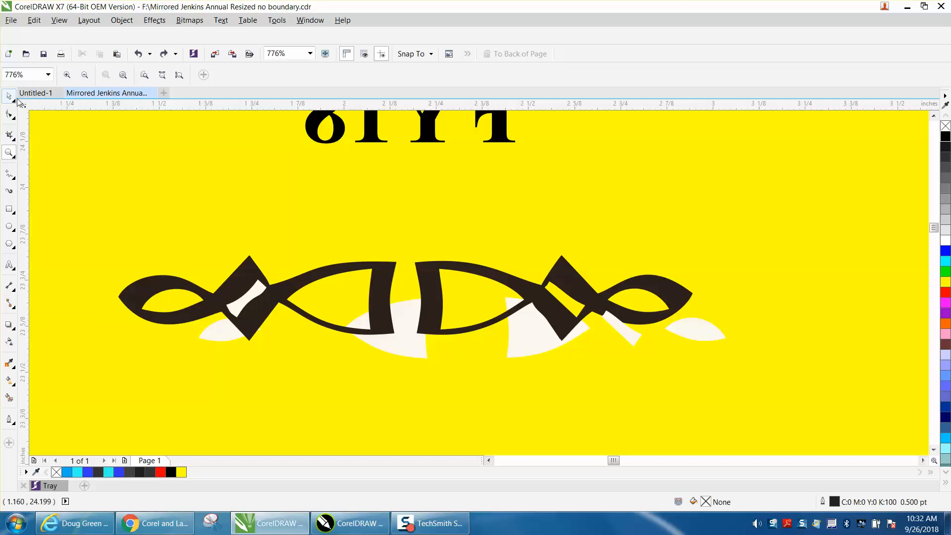
{"action": "left_click", "coordinate": [10, 95]}
Delete the four cream leaf pieces along the right and middle of the flourish
{"action": "left_click", "coordinate": [689, 332]}
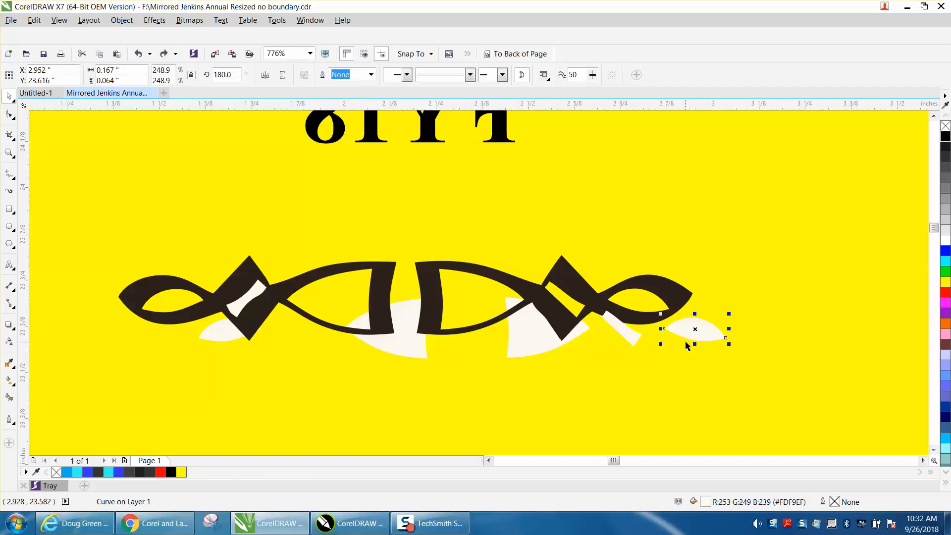
{"action": "key", "text": "Delete"}
{"action": "left_click", "coordinate": [628, 336]}
{"action": "key", "text": "Delete"}
{"action": "left_click", "coordinate": [544, 339]}
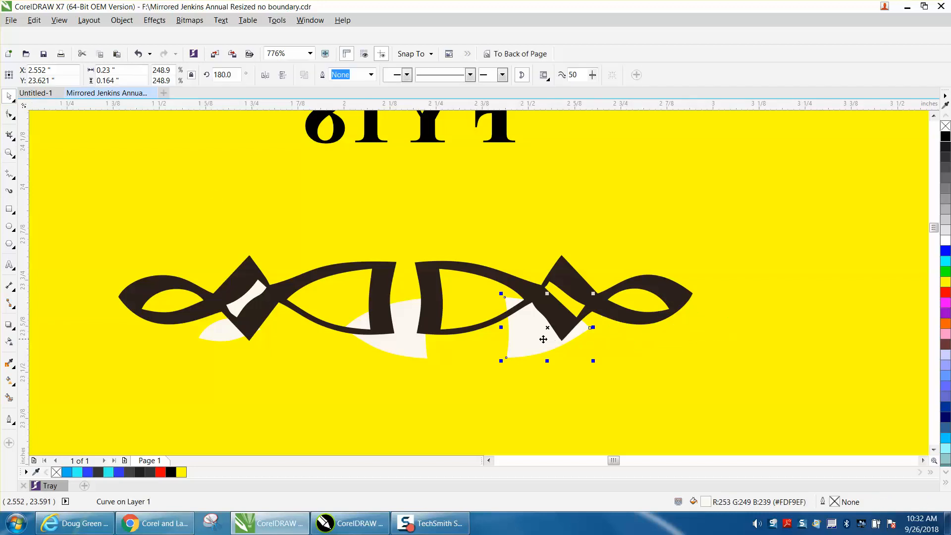
{"action": "key", "text": "Delete"}
{"action": "left_click", "coordinate": [408, 339]}
{"action": "key", "text": "Delete"}
Delete the cream leaf beneath the left end of the flourish
{"action": "left_click", "coordinate": [252, 299]}
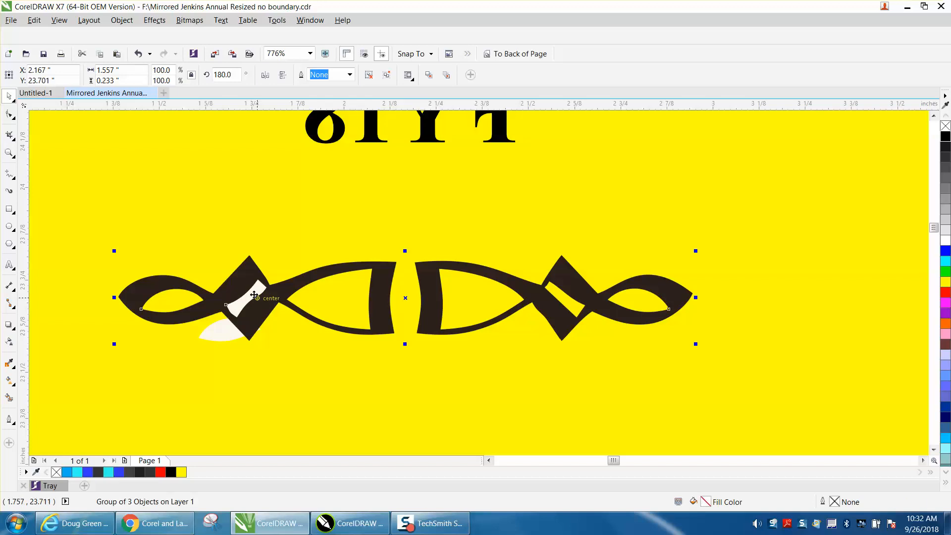
{"action": "left_click", "coordinate": [218, 332]}
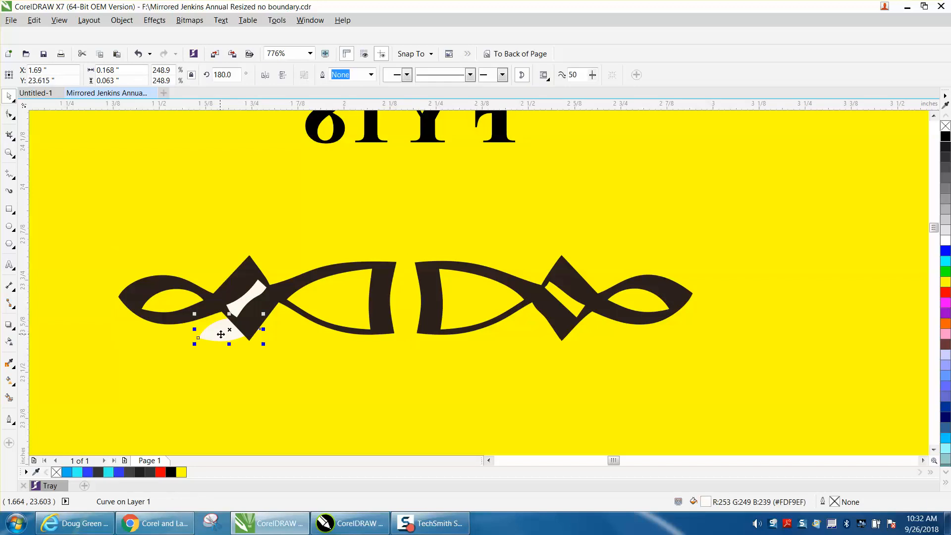
{"action": "key", "text": "Delete"}
{"action": "left_click", "coordinate": [238, 309]}
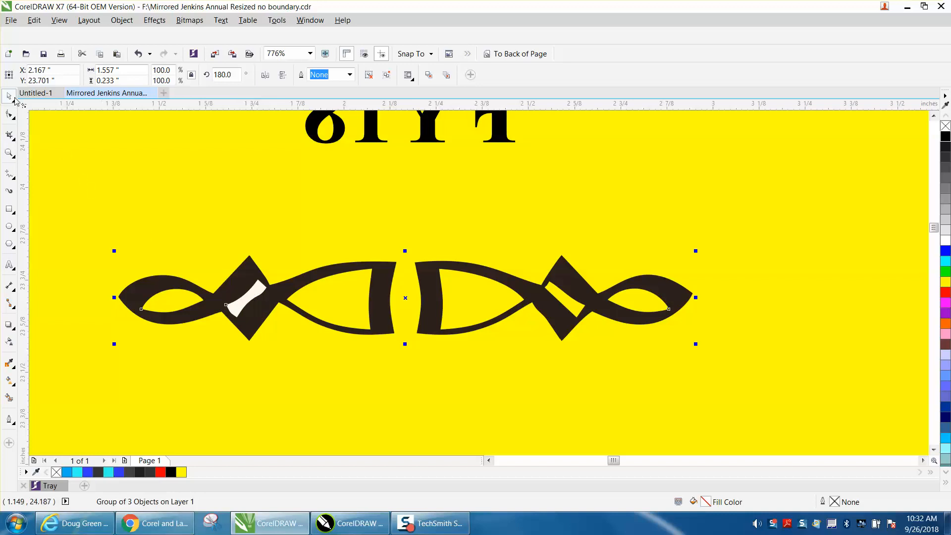
{"action": "scroll", "coordinate": [341, 270], "scroll_direction": "down", "scroll_amount": 2}
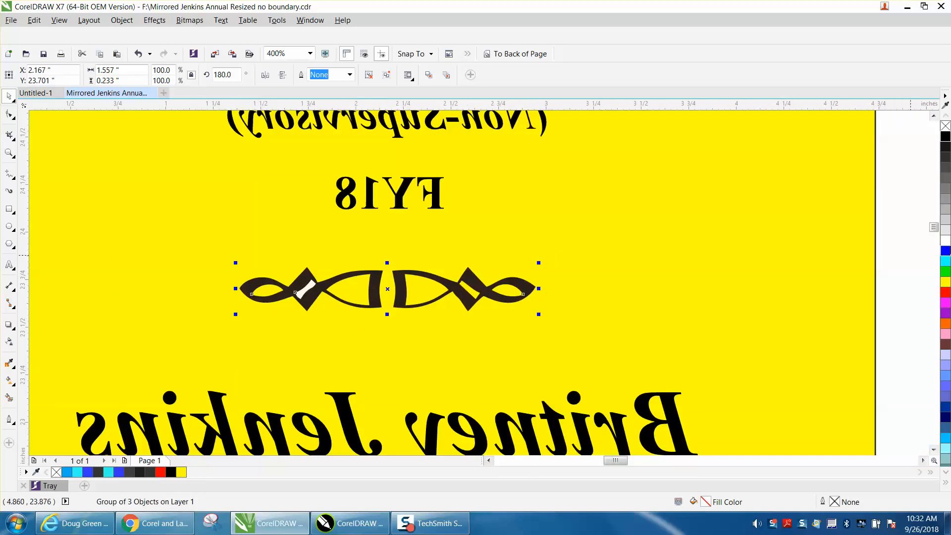
Set the nudge distance to 2 inches and test it on the flourish group
{"action": "left_click", "coordinate": [915, 267]}
{"action": "left_click", "coordinate": [130, 74]}
{"action": "type", "text": "2"}
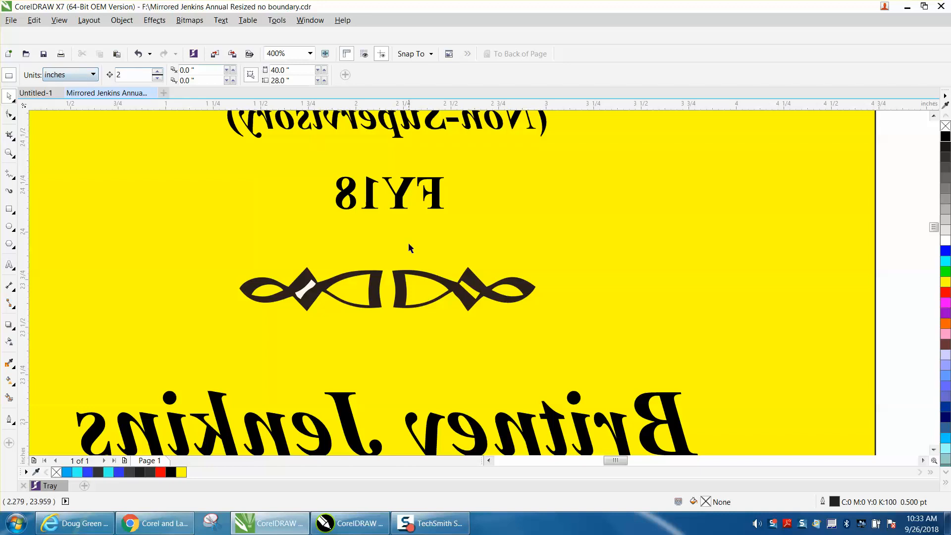
{"action": "left_click", "coordinate": [430, 284]}
{"action": "key", "text": "Down"}
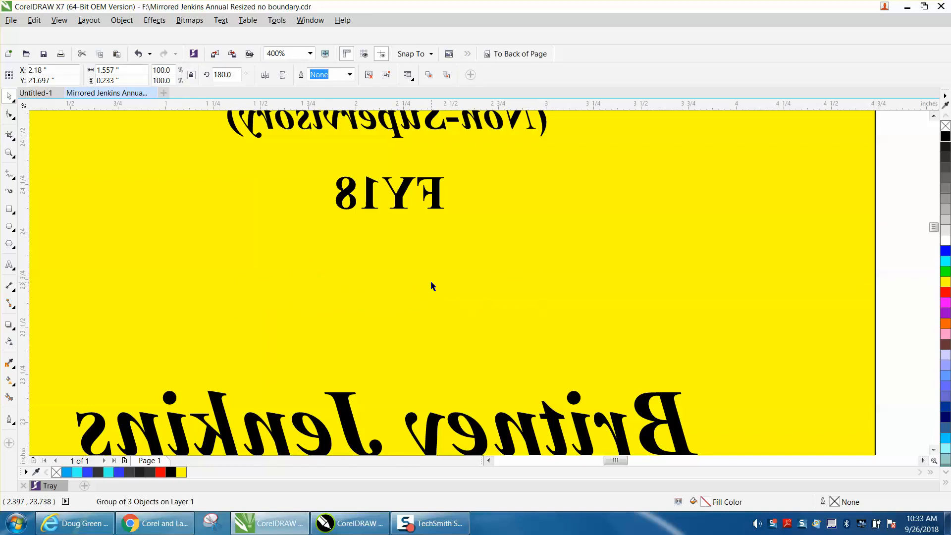
{"action": "key", "text": "Up"}
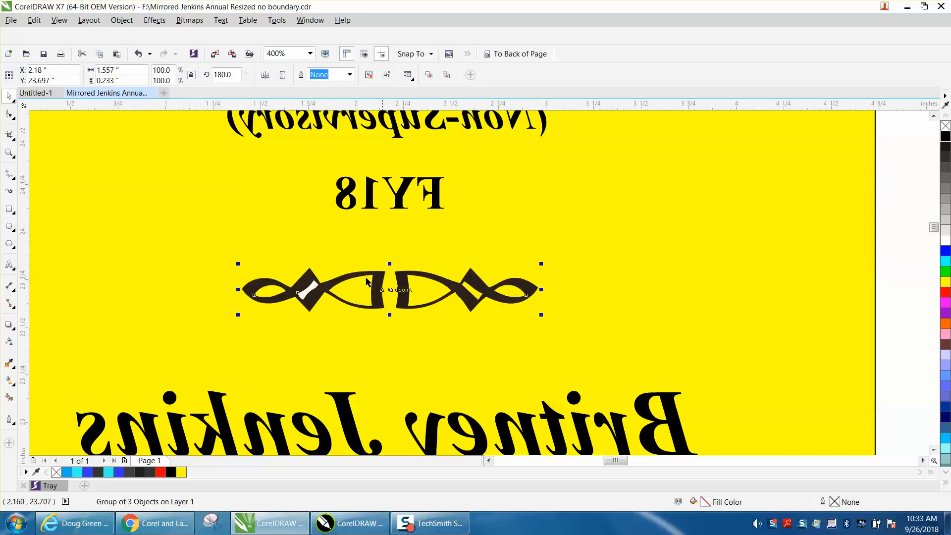
Ungroup the ornament and nudge its small white piece up off it
{"action": "left_click", "coordinate": [122, 21]}
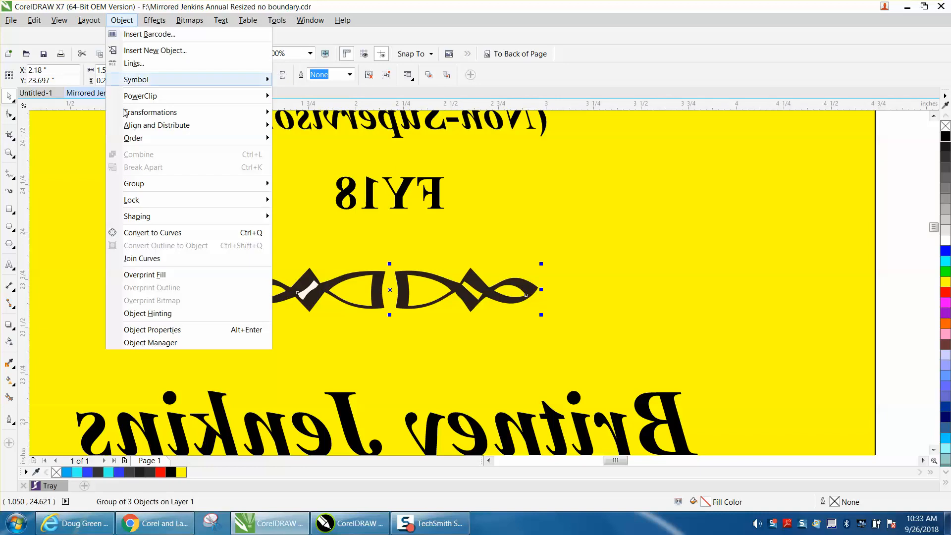
{"action": "mouse_move", "coordinate": [142, 188]}
{"action": "left_click", "coordinate": [299, 200]}
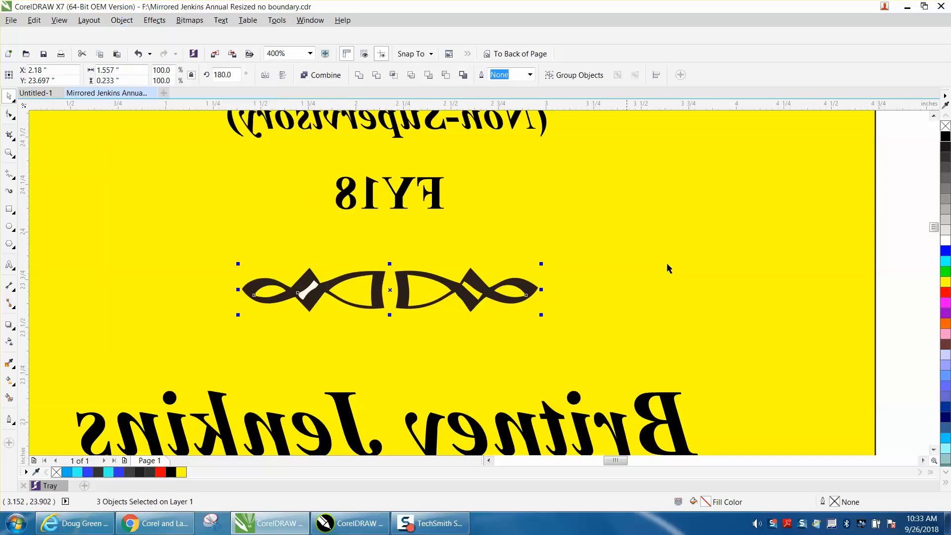
{"action": "left_click", "coordinate": [881, 279]}
{"action": "left_click", "coordinate": [313, 289]}
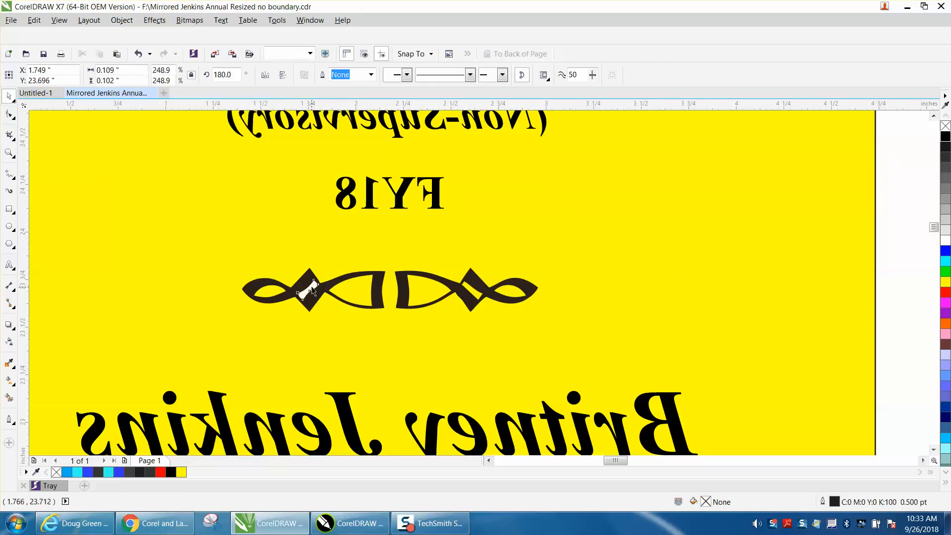
{"action": "key", "text": "Up"}
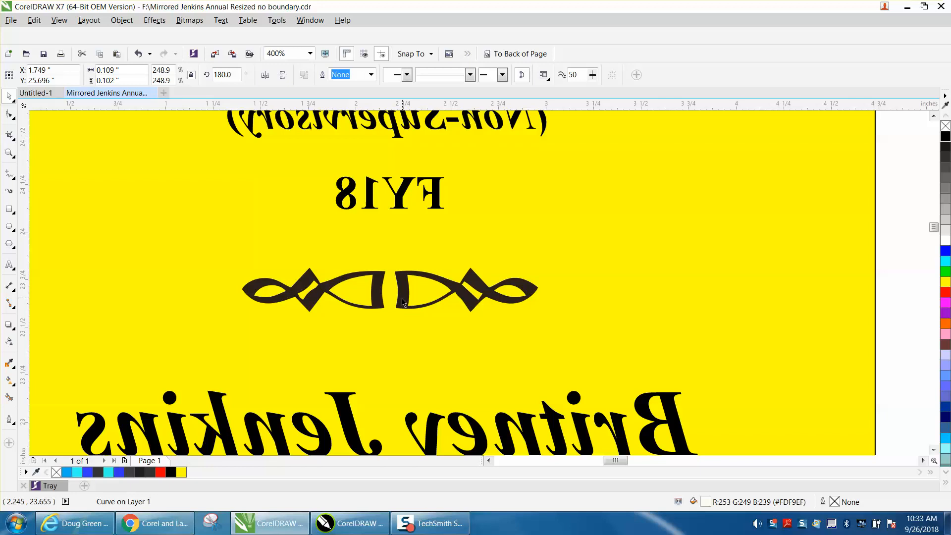
{"action": "scroll", "coordinate": [401, 304], "scroll_direction": "down", "scroll_amount": 2}
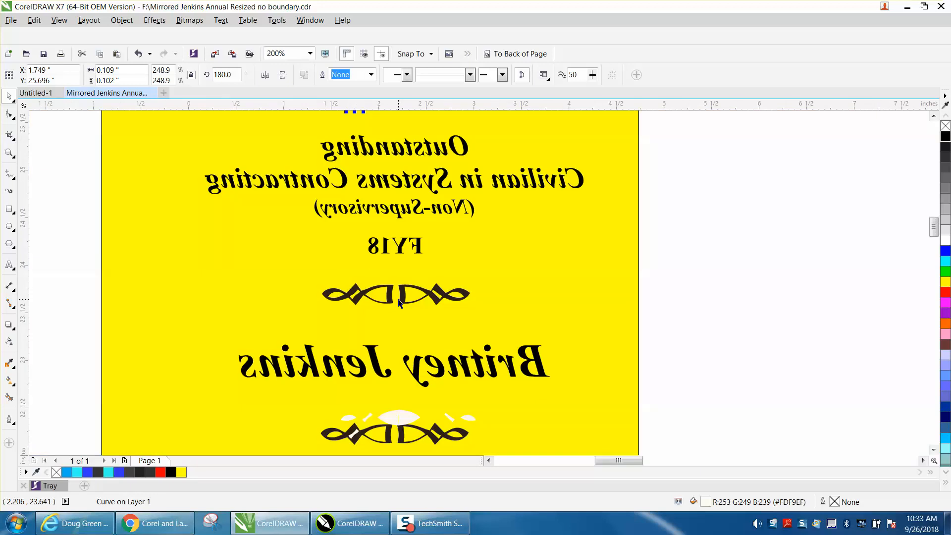
Delete the six white pieces inside the lower ornament under the name
{"action": "left_click", "coordinate": [355, 434]}
{"action": "key", "text": "Delete"}
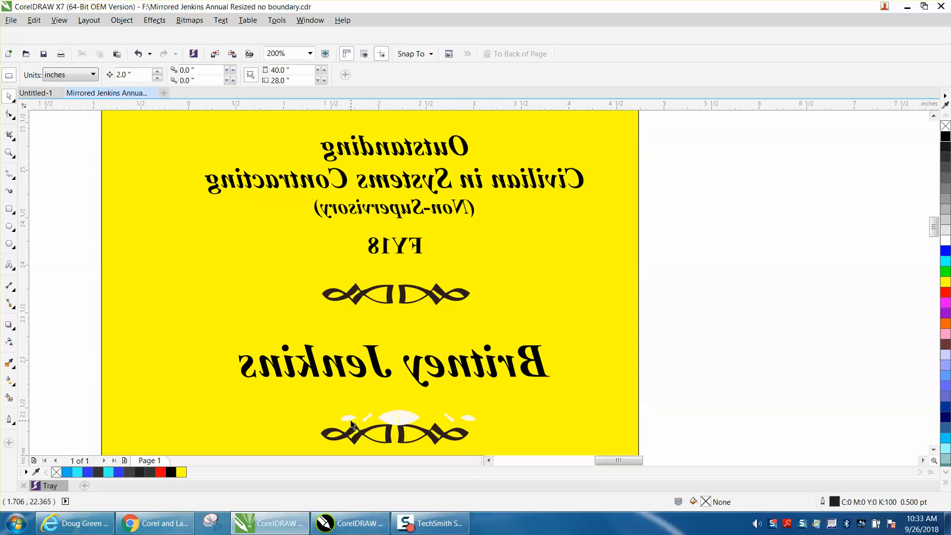
{"action": "left_click", "coordinate": [351, 419]}
{"action": "key", "text": "Delete"}
{"action": "left_click", "coordinate": [372, 419]}
{"action": "key", "text": "Delete"}
{"action": "left_click", "coordinate": [390, 421]}
{"action": "key", "text": "Delete"}
{"action": "left_click", "coordinate": [415, 421]}
{"action": "key", "text": "Delete"}
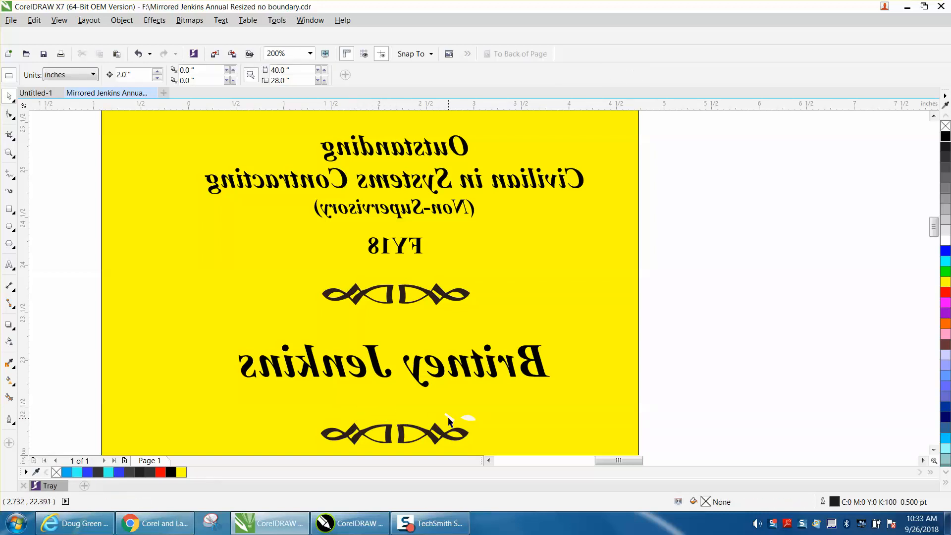
{"action": "left_click", "coordinate": [467, 418]}
{"action": "key", "text": "Delete"}
Zoom out to the whole page, then zoom in on the shield logo
{"action": "key", "text": "F3"}
{"action": "key", "text": "z"}
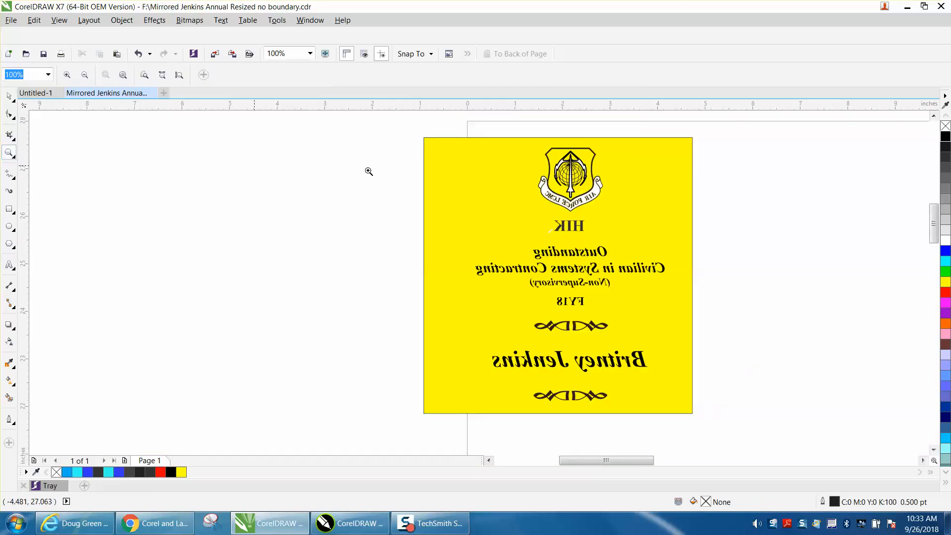
{"action": "left_click_drag", "start_coordinate": [539, 142], "coordinate": [637, 222]}
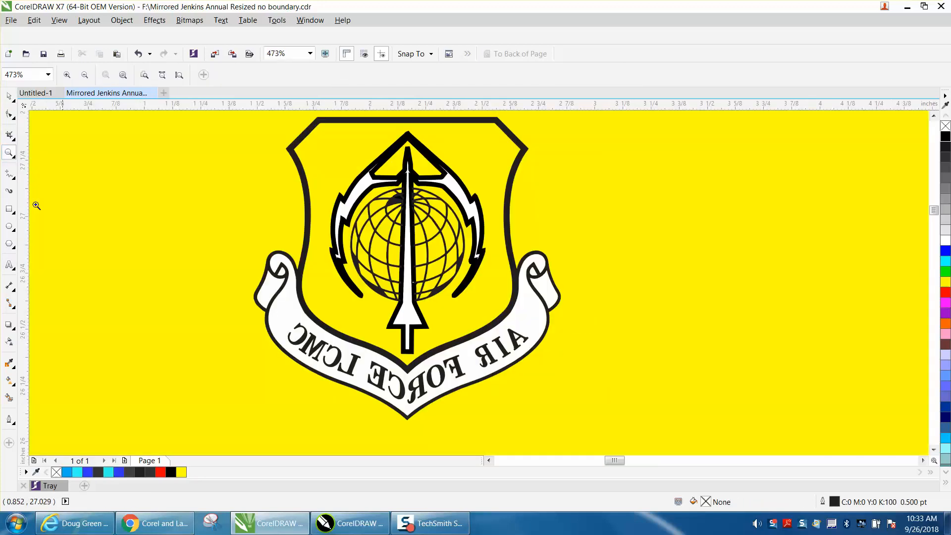
{"action": "left_click", "coordinate": [9, 96]}
Ungroup the shield logo into its separate pieces
{"action": "left_click", "coordinate": [358, 191]}
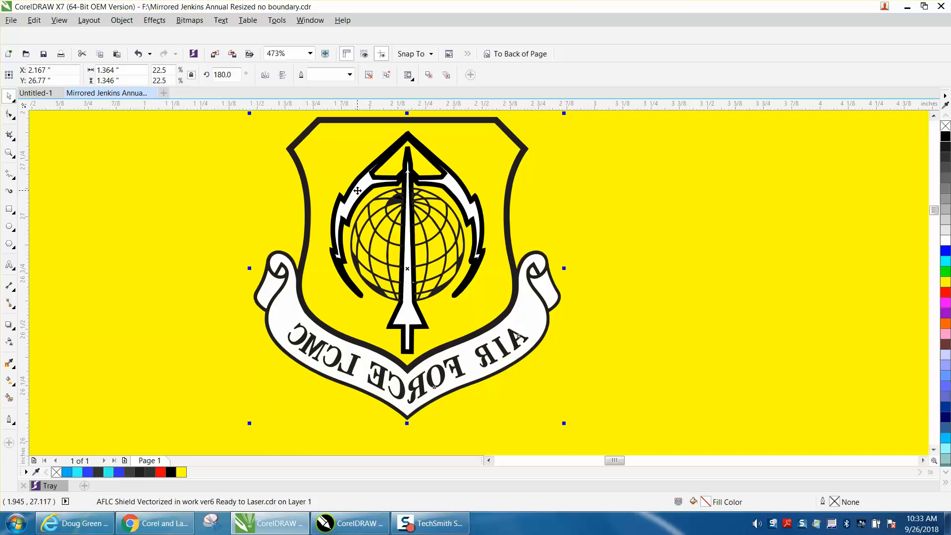
{"action": "left_click", "coordinate": [122, 20]}
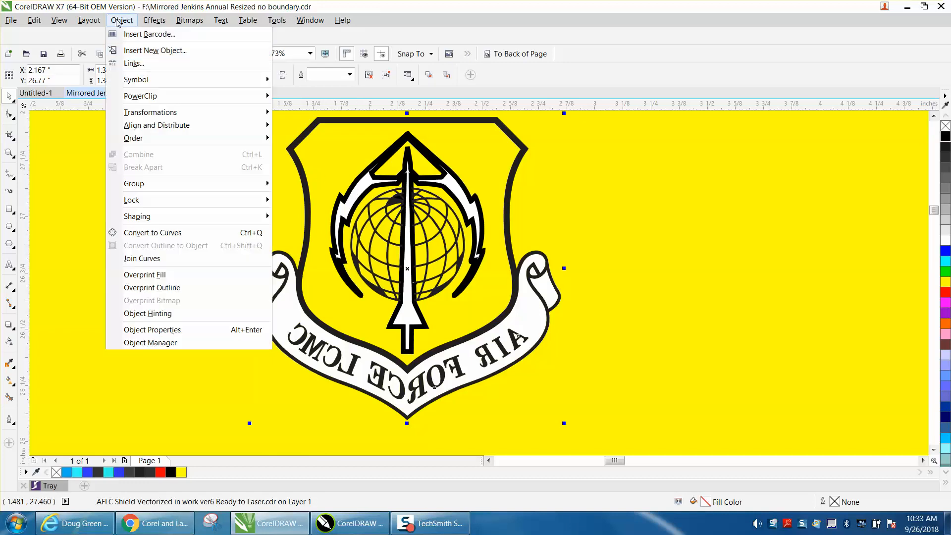
{"action": "mouse_move", "coordinate": [158, 186]}
{"action": "left_click", "coordinate": [300, 195]}
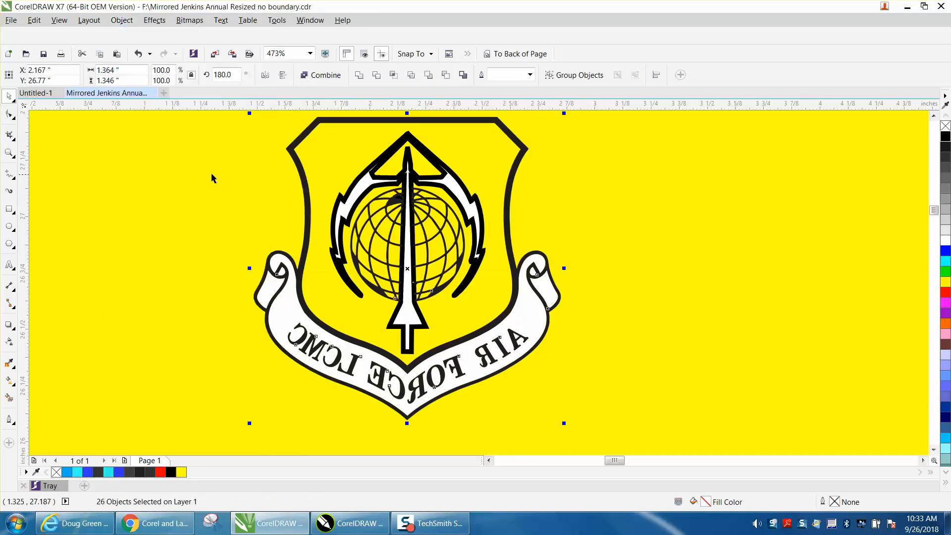
Lock the yellow background rectangle in place
{"action": "left_click", "coordinate": [216, 175]}
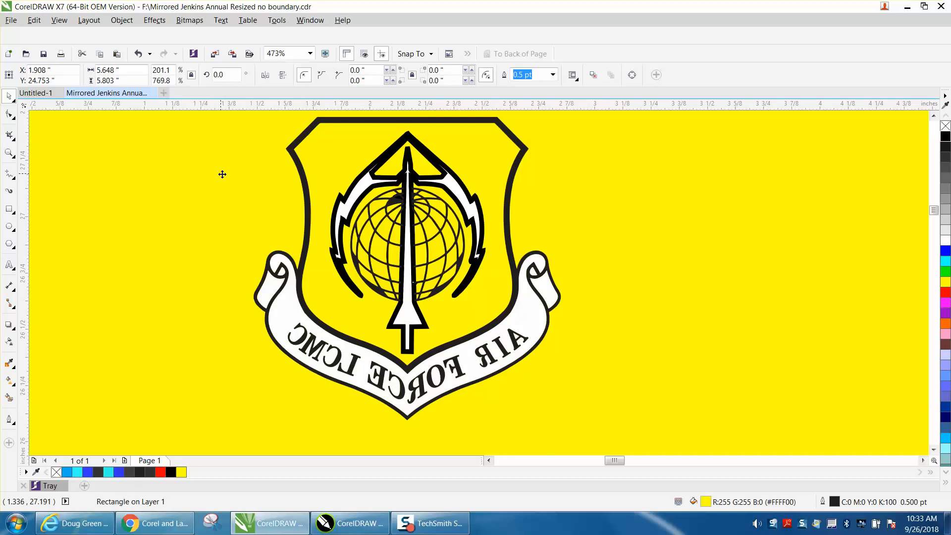
{"action": "scroll", "coordinate": [218, 174], "scroll_direction": "down", "scroll_amount": 3}
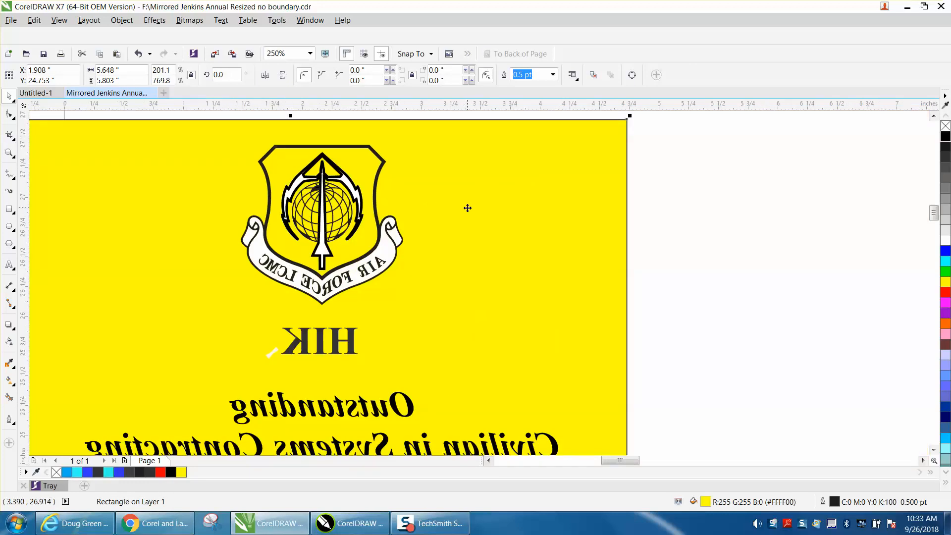
{"action": "left_click", "coordinate": [663, 220]}
{"action": "left_click", "coordinate": [602, 217]}
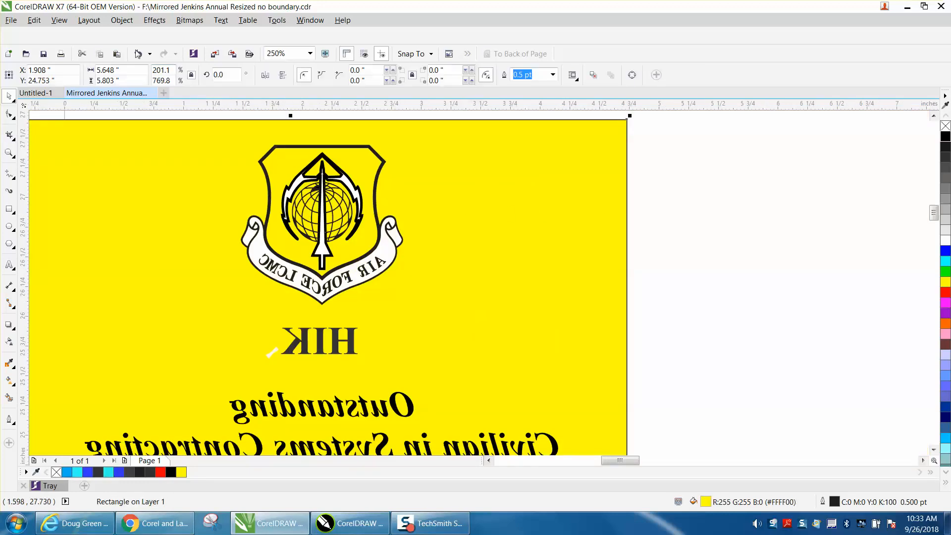
{"action": "left_click", "coordinate": [115, 22]}
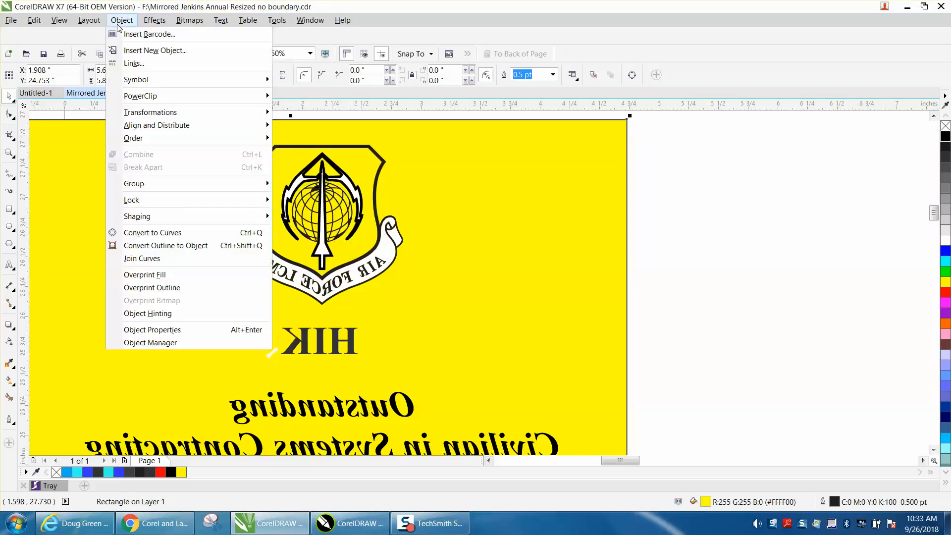
{"action": "mouse_move", "coordinate": [170, 199]}
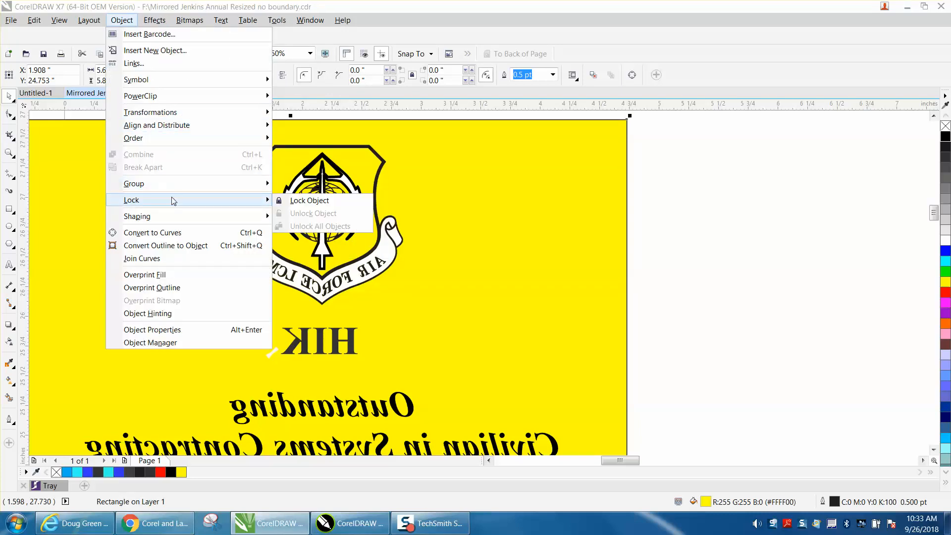
{"action": "left_click", "coordinate": [313, 205]}
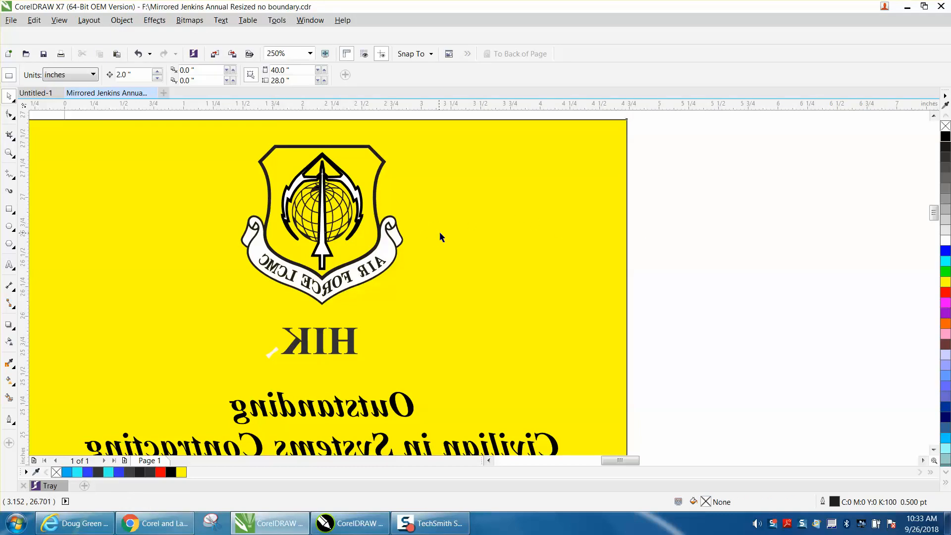
Delete the emblem's white banner fill and the small white sliver near HIK
{"action": "left_click", "coordinate": [392, 248]}
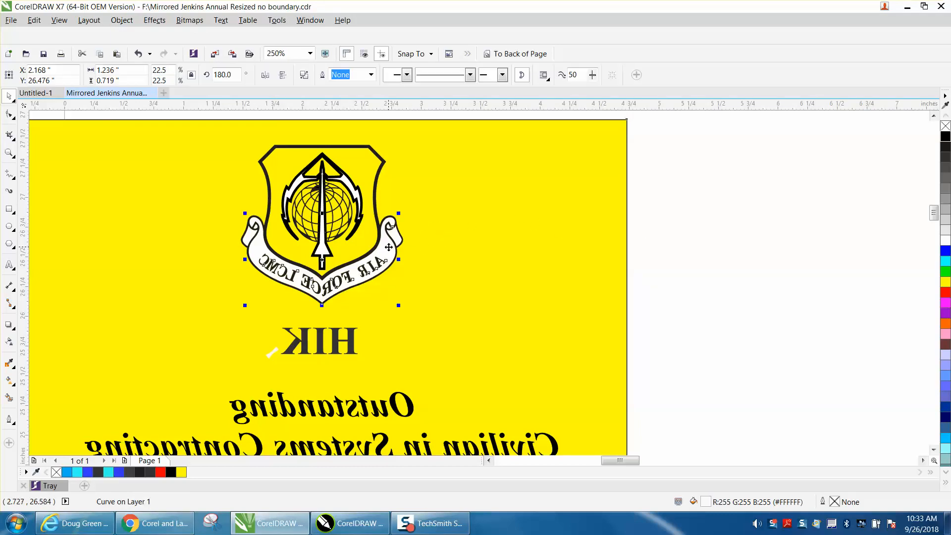
{"action": "key", "text": "Delete"}
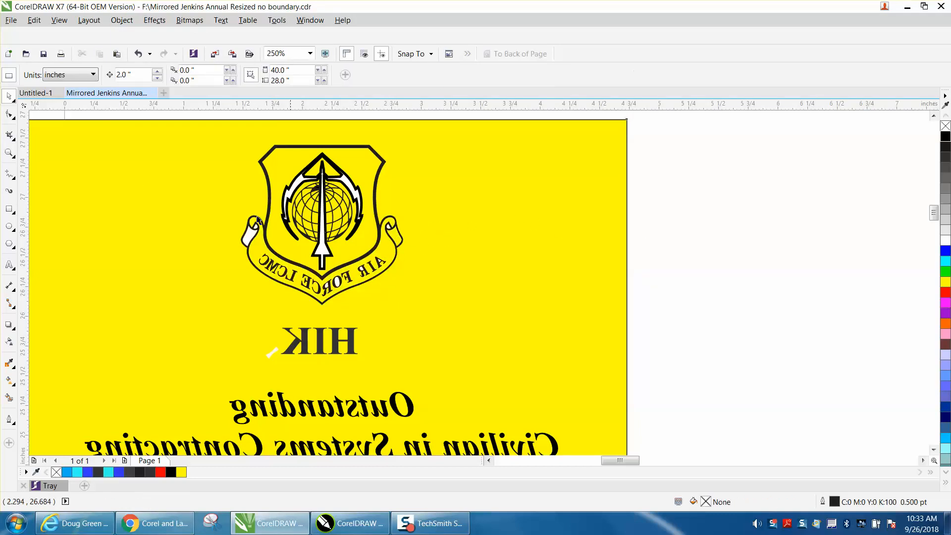
{"action": "left_click", "coordinate": [9, 153]}
{"action": "left_click_drag", "start_coordinate": [209, 173], "coordinate": [458, 368]}
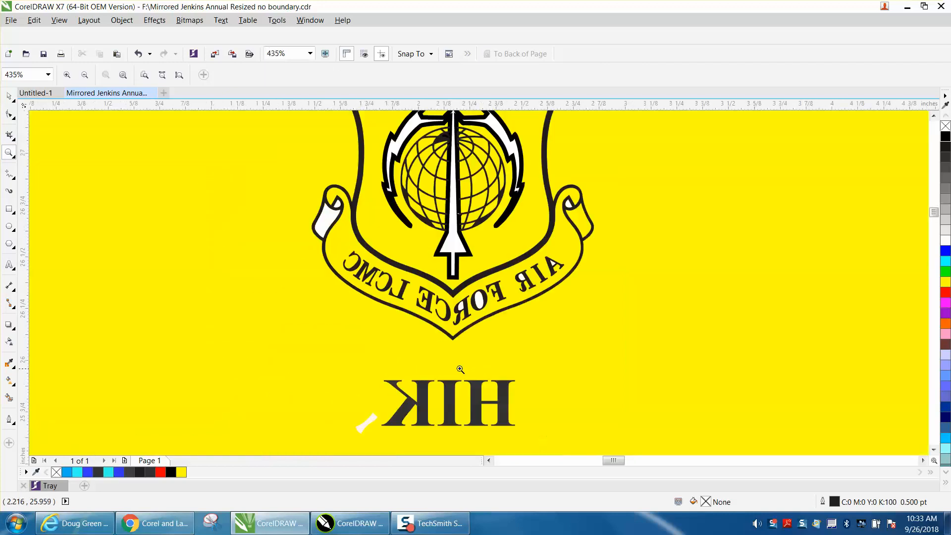
{"action": "left_click", "coordinate": [9, 98]}
{"action": "left_click", "coordinate": [364, 422]}
{"action": "key", "text": "Delete"}
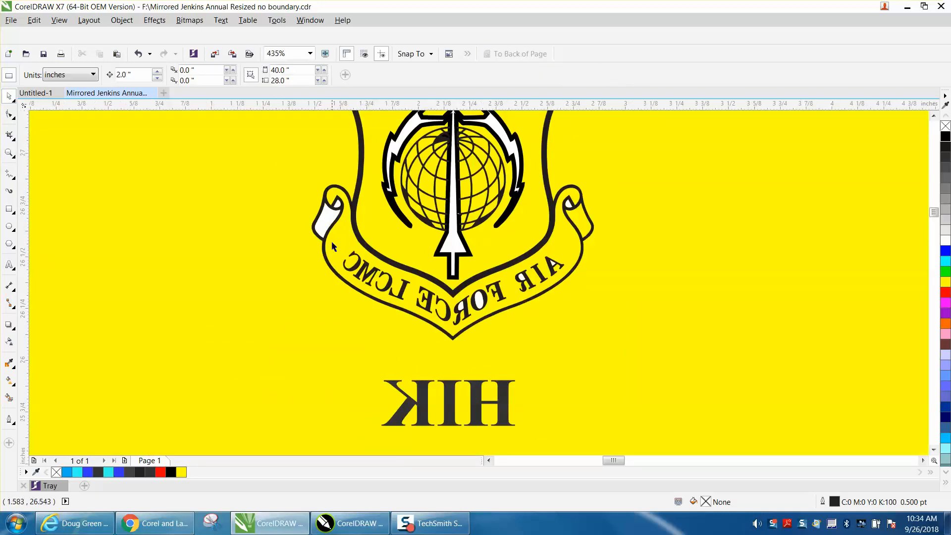
Break the sword-and-lightning curve apart and delete its black outline piece
{"action": "left_click", "coordinate": [452, 245]}
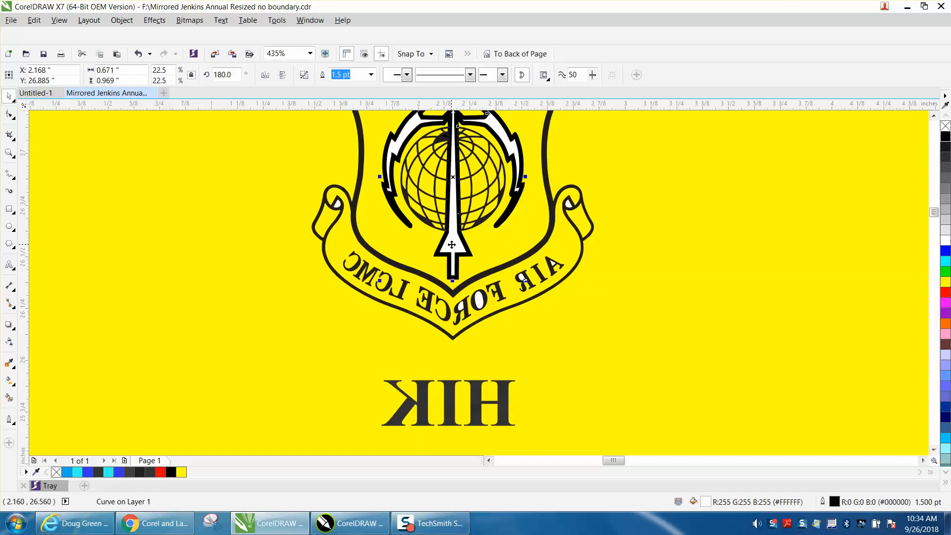
{"action": "key", "text": "Delete"}
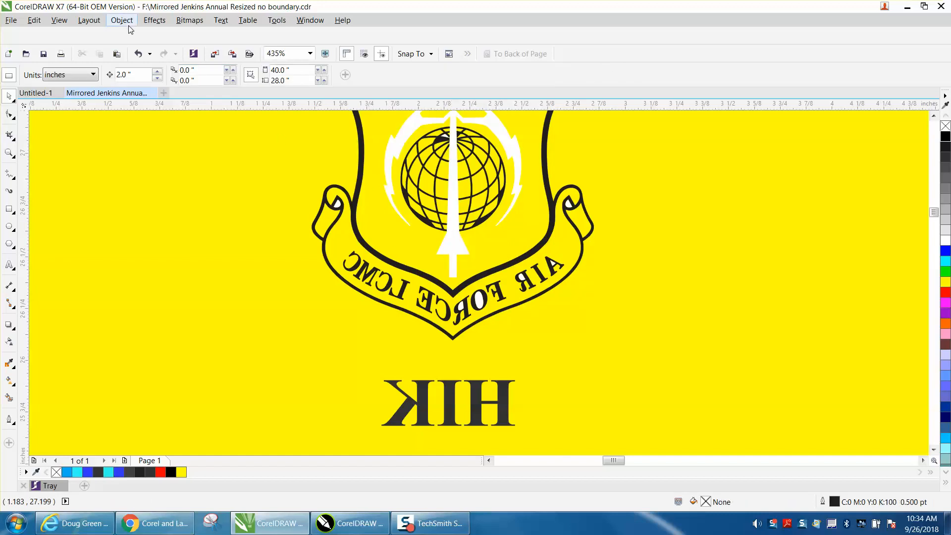
{"action": "left_click", "coordinate": [138, 53]}
{"action": "left_click", "coordinate": [121, 20]}
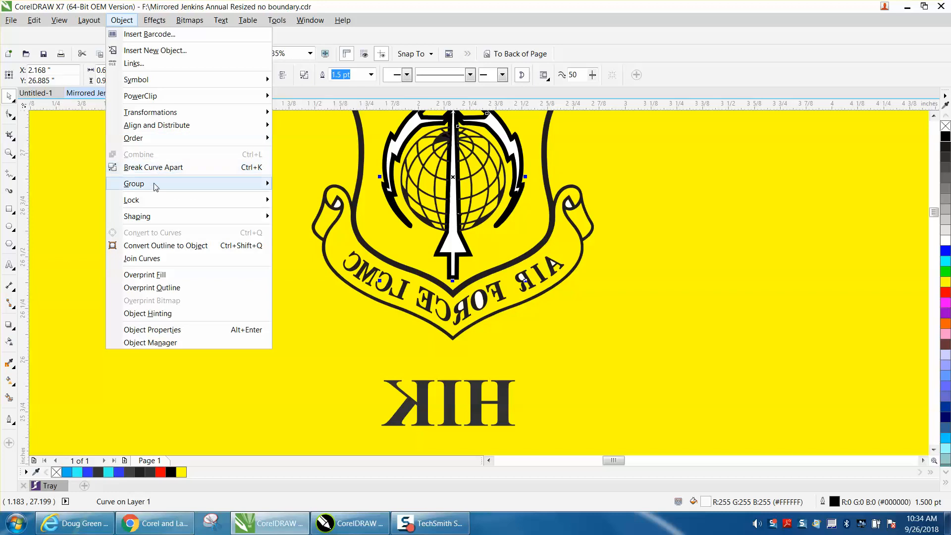
{"action": "mouse_move", "coordinate": [155, 193]}
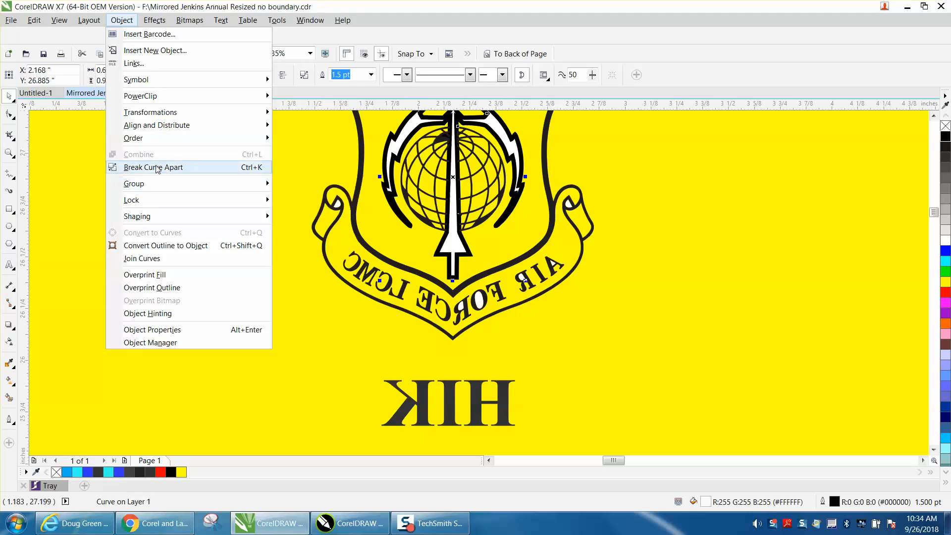
{"action": "left_click", "coordinate": [158, 168]}
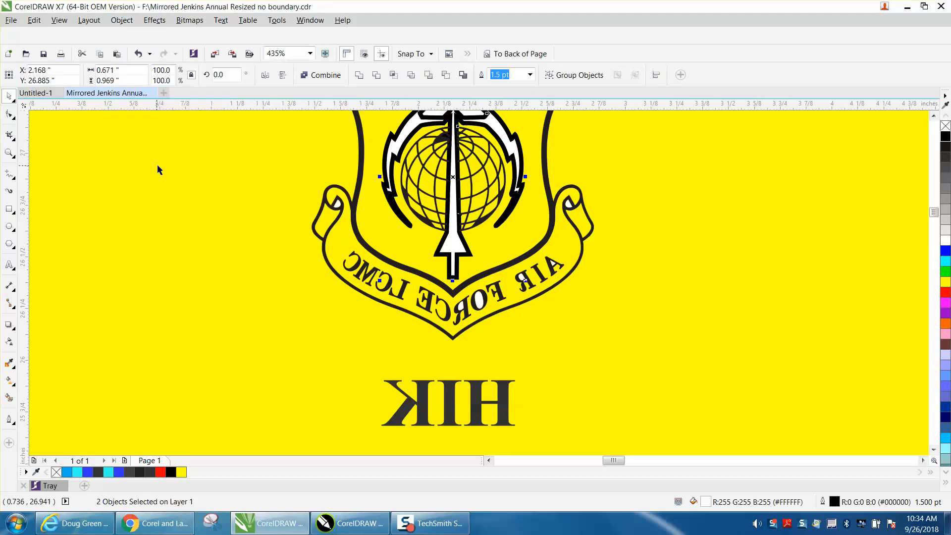
{"action": "left_click", "coordinate": [589, 193]}
{"action": "left_click", "coordinate": [514, 148]}
{"action": "key", "text": "Delete"}
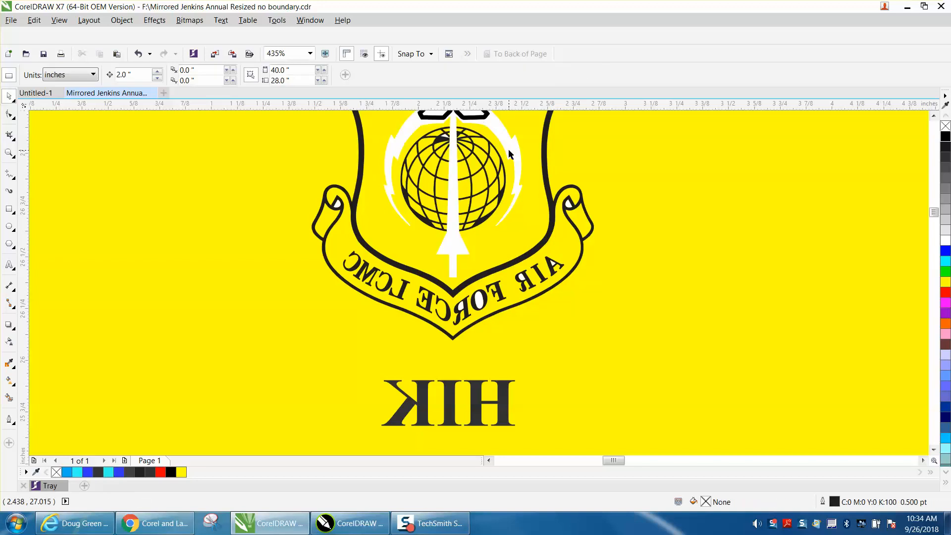
Restore the black outline, shift it 2 inches right, and delete the white curve beneath
{"action": "left_click", "coordinate": [142, 55]}
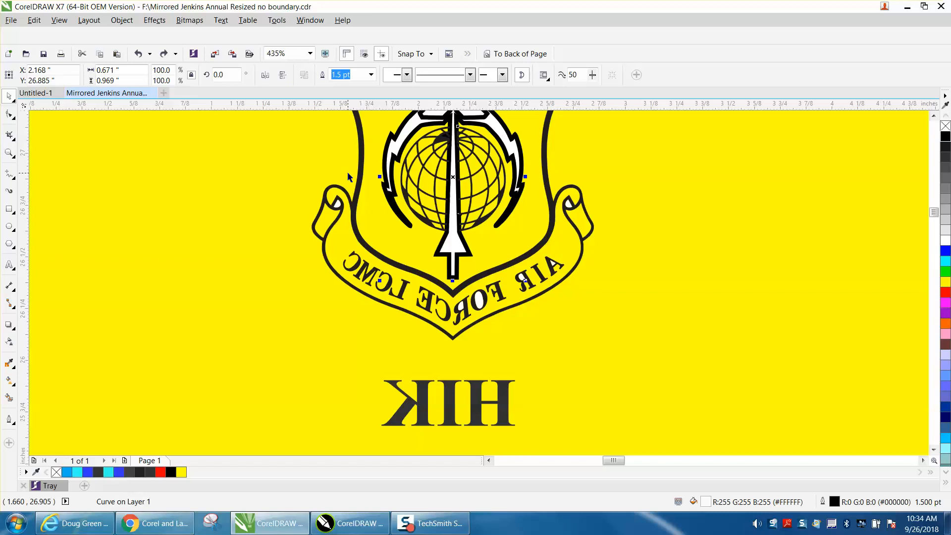
{"action": "key", "text": "Right"}
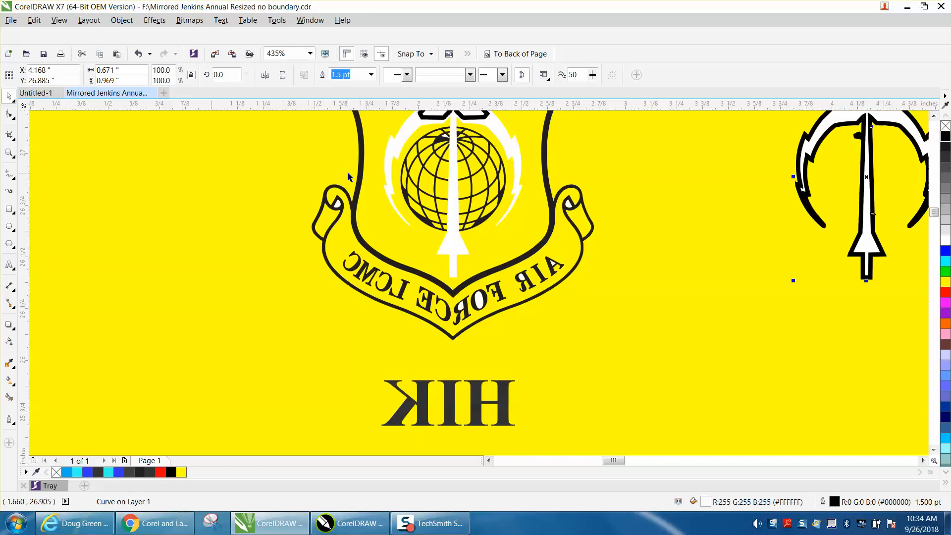
{"action": "left_click", "coordinate": [510, 145]}
{"action": "key", "text": "Delete"}
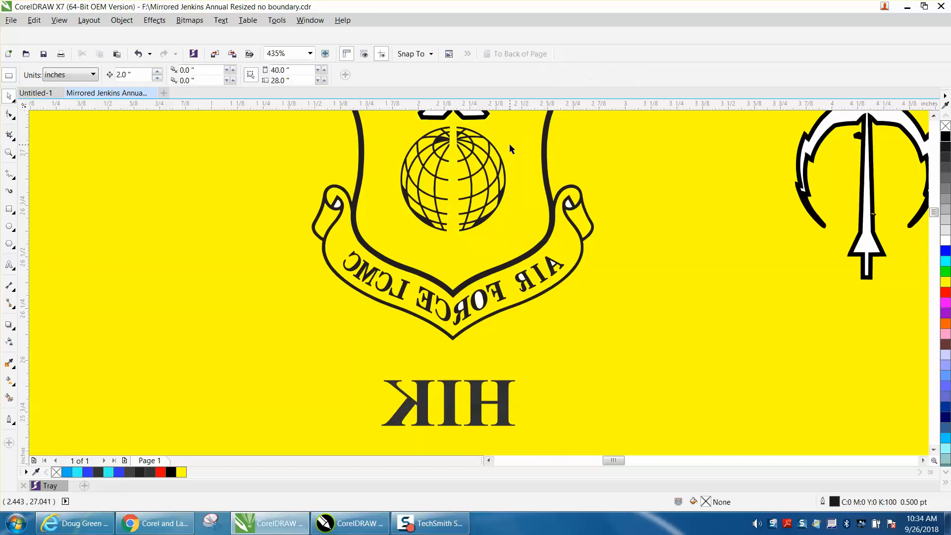
Weld the moved trident outline, delete it, then undo the deletion
{"action": "left_click", "coordinate": [817, 135]}
{"action": "left_click", "coordinate": [128, 21]}
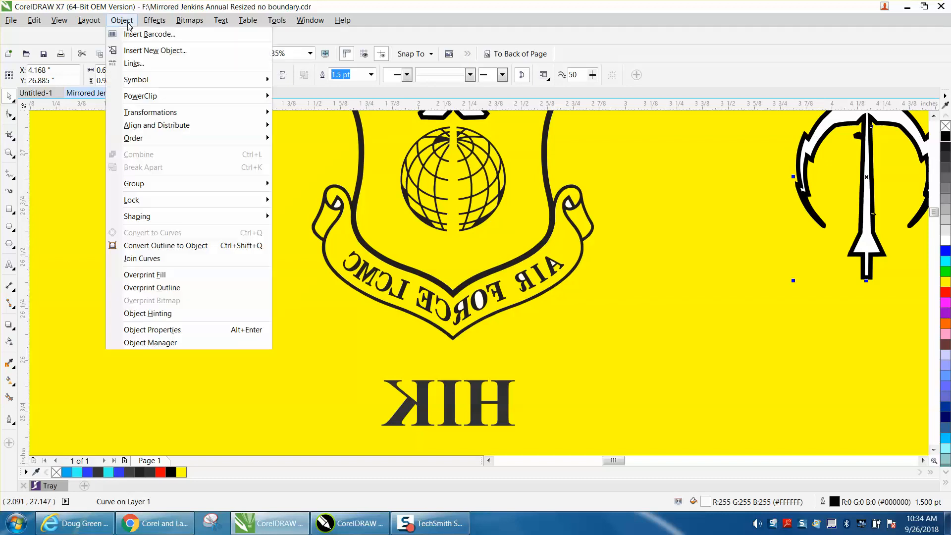
{"action": "mouse_move", "coordinate": [148, 186]}
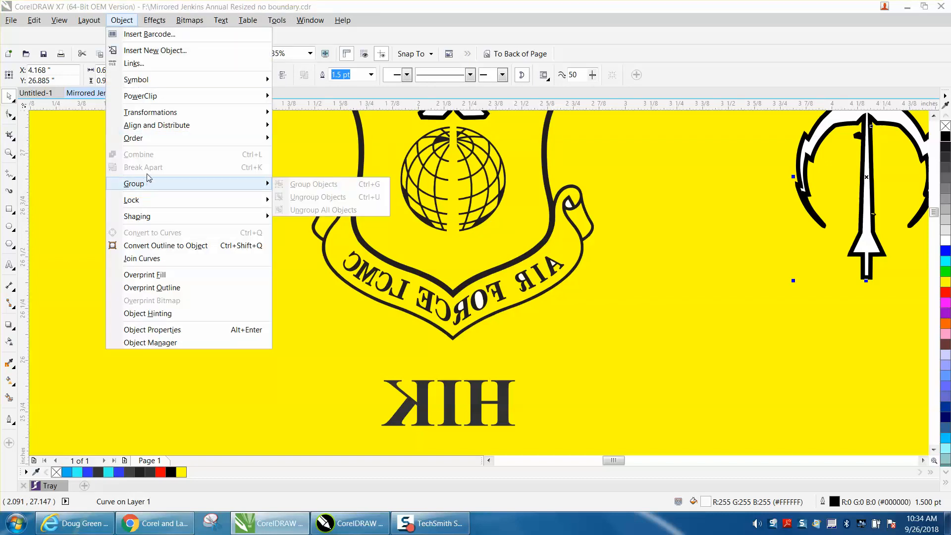
{"action": "mouse_move", "coordinate": [147, 217]}
{"action": "left_click", "coordinate": [352, 218]}
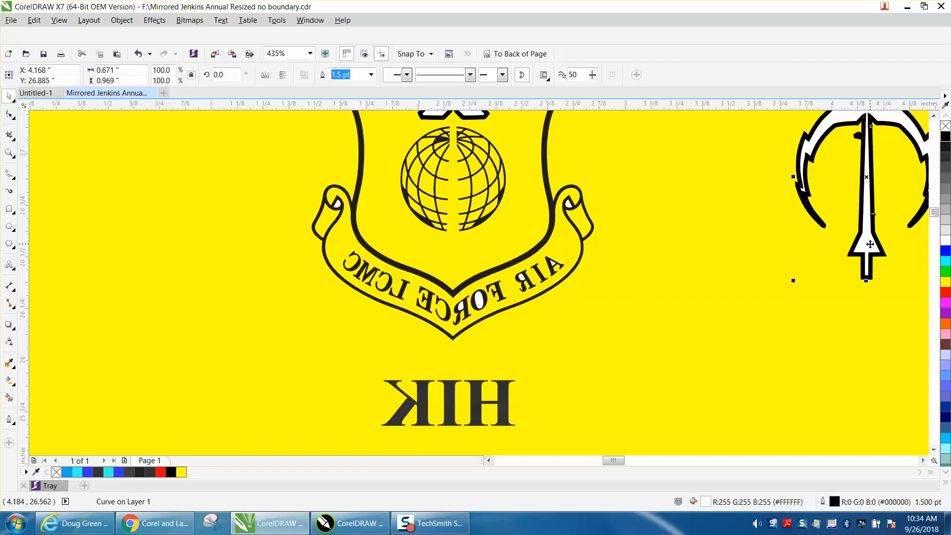
{"action": "key", "text": "Delete"}
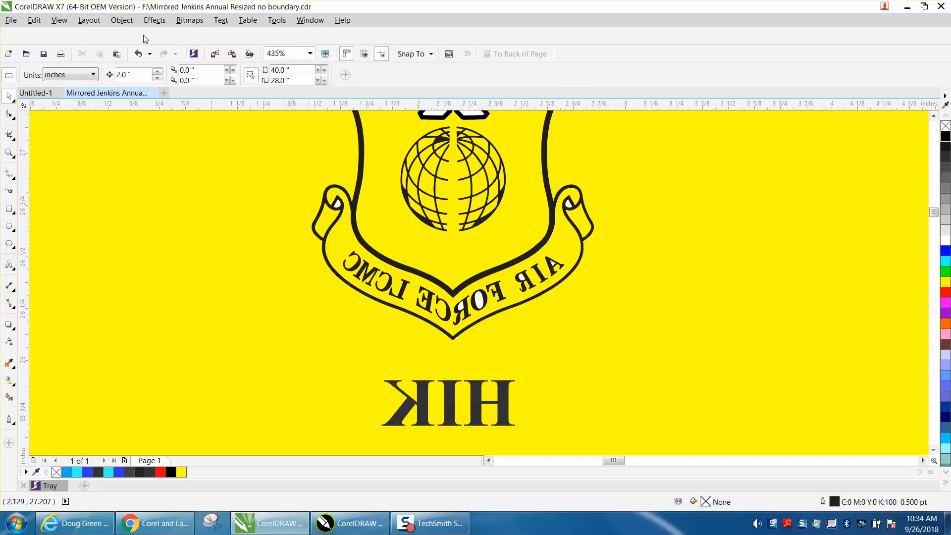
{"action": "left_click", "coordinate": [138, 53]}
Remove the trident's fill and nudge it 2 inches left over the shield's globe
{"action": "scroll", "coordinate": [127, 26], "scroll_direction": "down", "scroll_amount": 2}
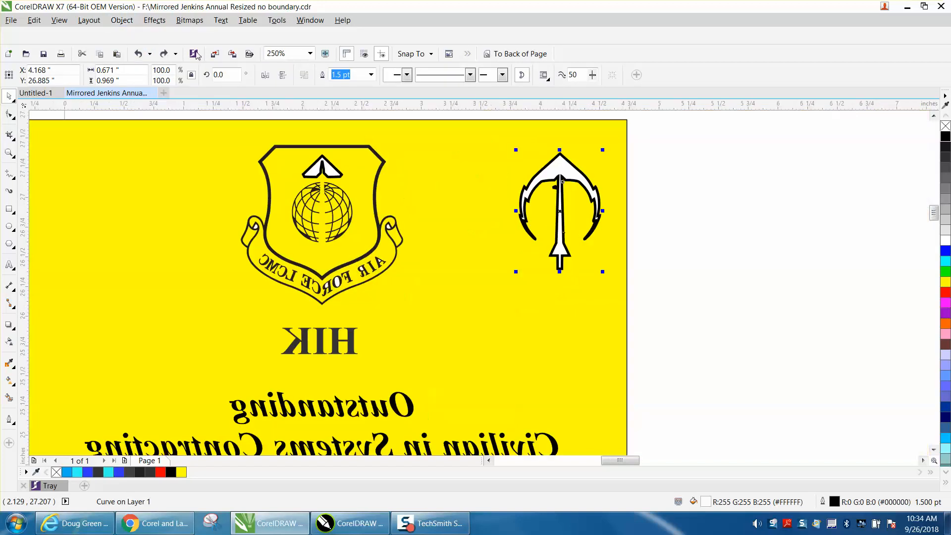
{"action": "left_click_drag", "start_coordinate": [657, 135], "coordinate": [474, 279]}
{"action": "left_click", "coordinate": [122, 19]}
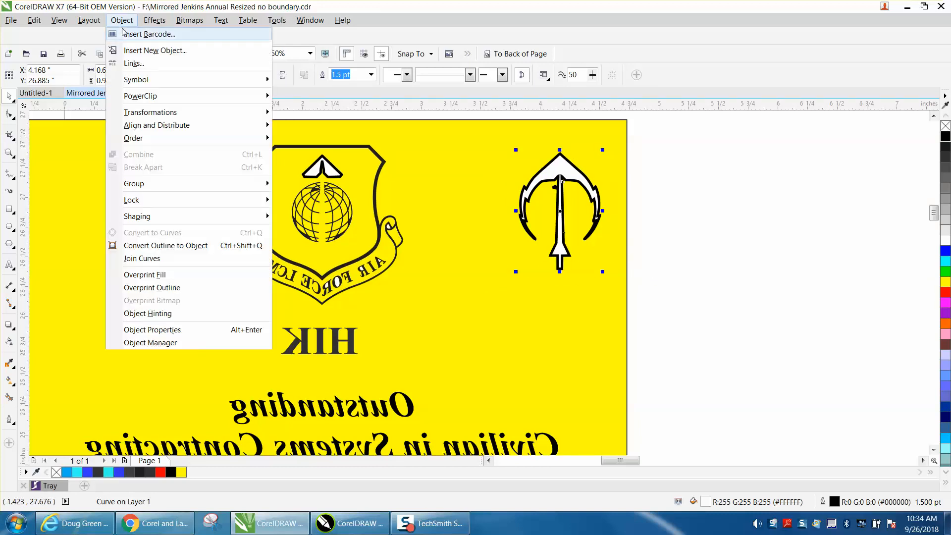
{"action": "mouse_move", "coordinate": [162, 187]}
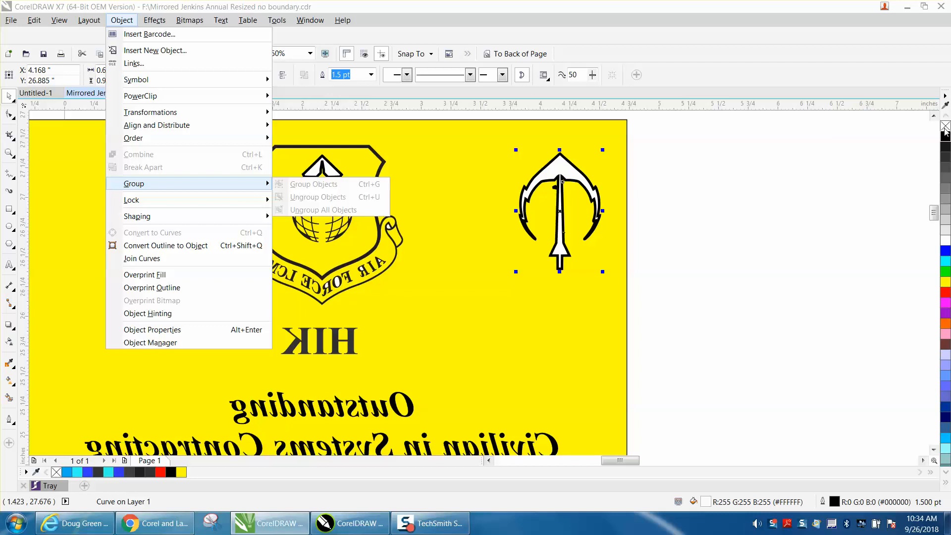
{"action": "left_click", "coordinate": [945, 127]}
{"action": "left_click", "coordinate": [946, 127]}
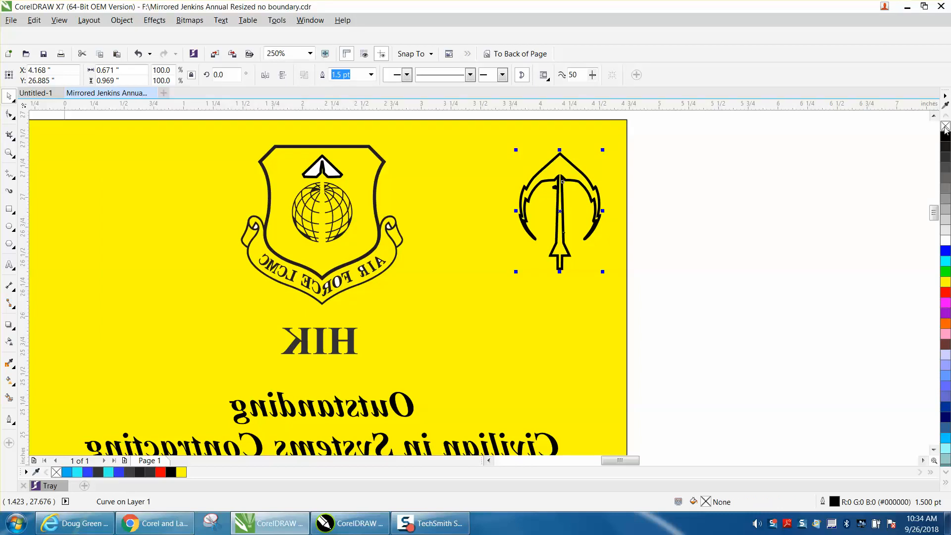
{"action": "key", "text": "Left"}
{"action": "left_click", "coordinate": [945, 147]}
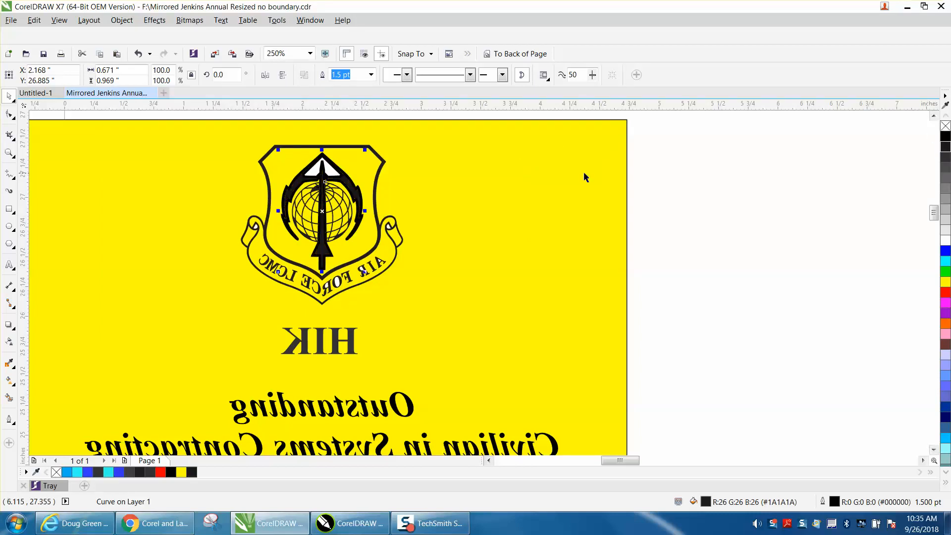
{"action": "left_click", "coordinate": [139, 54]}
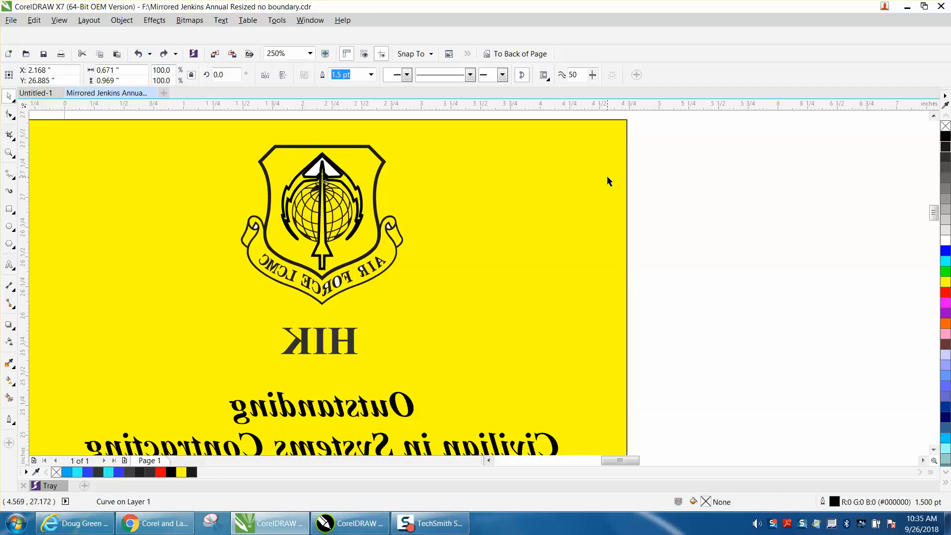
Delete the white triangle at the top of the shield
{"action": "left_click", "coordinate": [638, 180]}
{"action": "left_click", "coordinate": [329, 172]}
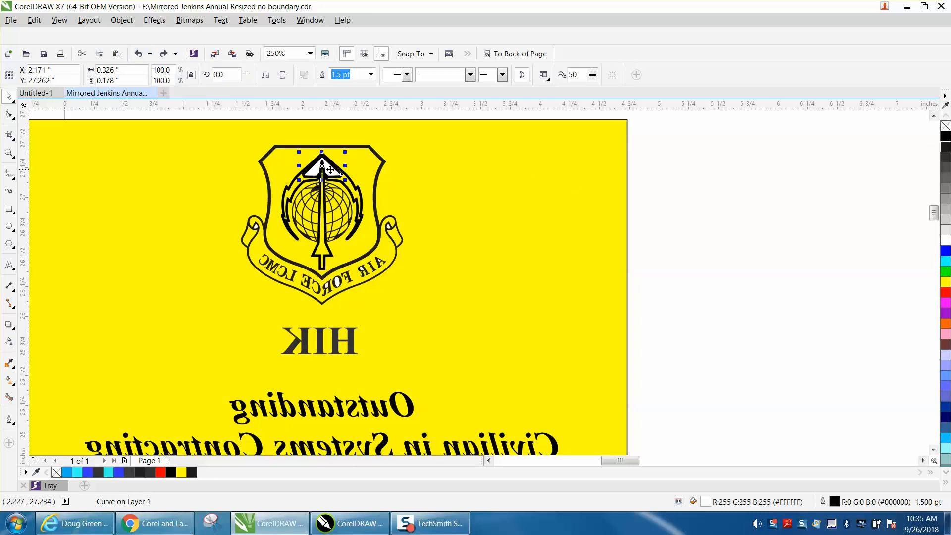
{"action": "key", "text": "Delete"}
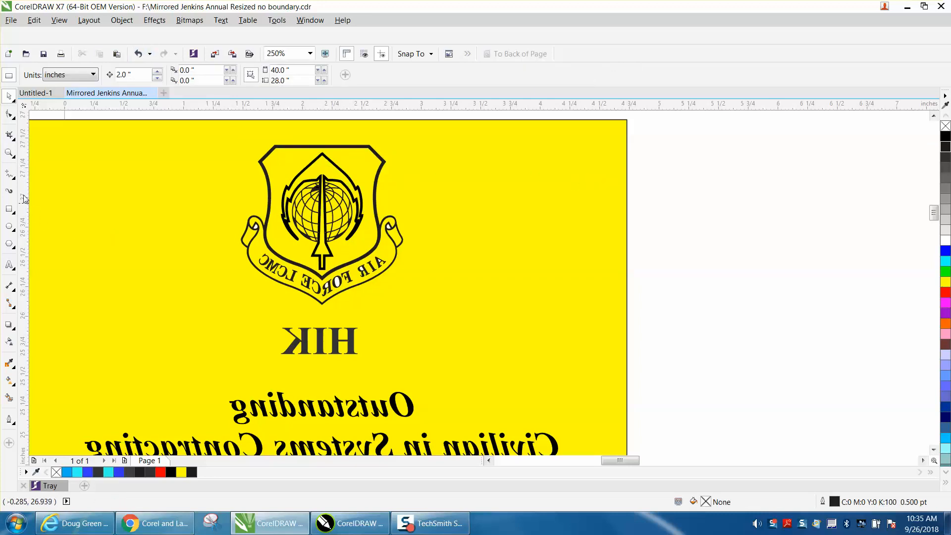
Zoom into the shield's lower half and delete the white triangles in both scroll ends
{"action": "left_click", "coordinate": [9, 152]}
{"action": "left_click_drag", "start_coordinate": [195, 201], "coordinate": [489, 305]}
{"action": "left_click", "coordinate": [9, 96]}
{"action": "left_click", "coordinate": [215, 208]}
{"action": "key", "text": "Delete"}
{"action": "left_click", "coordinate": [624, 204]}
{"action": "key", "text": "Delete"}
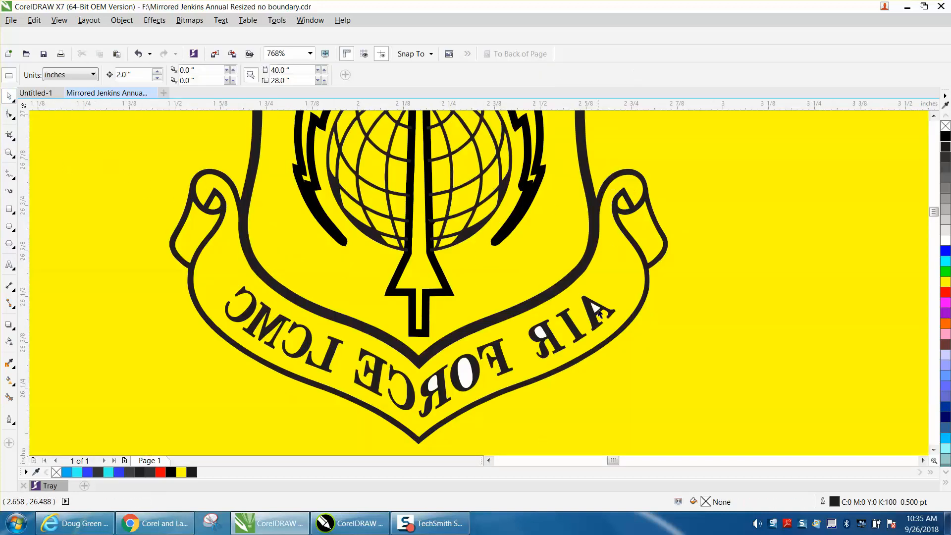
Delete the white fills inside the R and O of AIR FORCE and FORCE's R
{"action": "left_click", "coordinate": [545, 334]}
{"action": "key", "text": "Delete"}
{"action": "left_click", "coordinate": [465, 371]}
{"action": "key", "text": "Delete"}
{"action": "left_click", "coordinate": [434, 384]}
{"action": "key", "text": "Delete"}
{"action": "scroll", "coordinate": [412, 204], "scroll_direction": "down", "scroll_amount": 6}
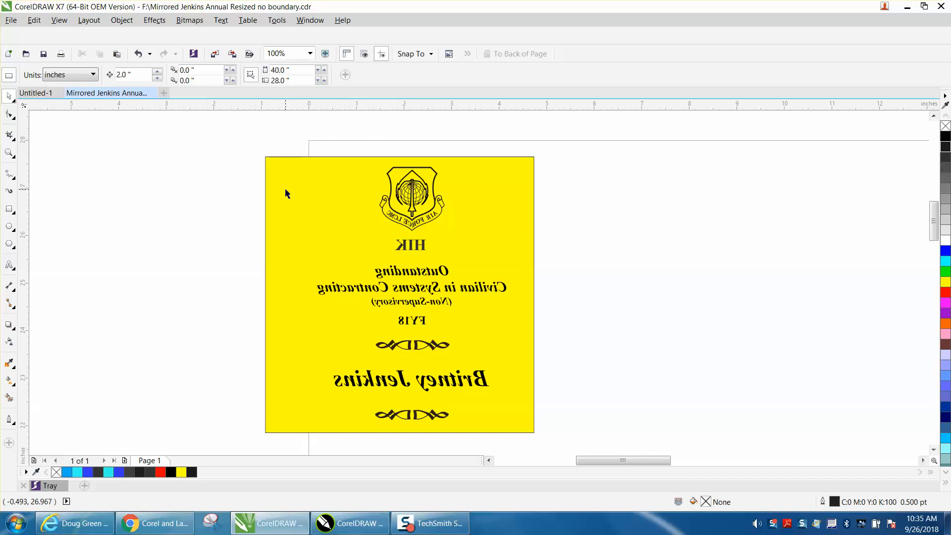
Unlock all objects, delete the yellow background rectangle, and fill all 26 artwork objects with 80% Black
{"action": "left_click", "coordinate": [122, 20]}
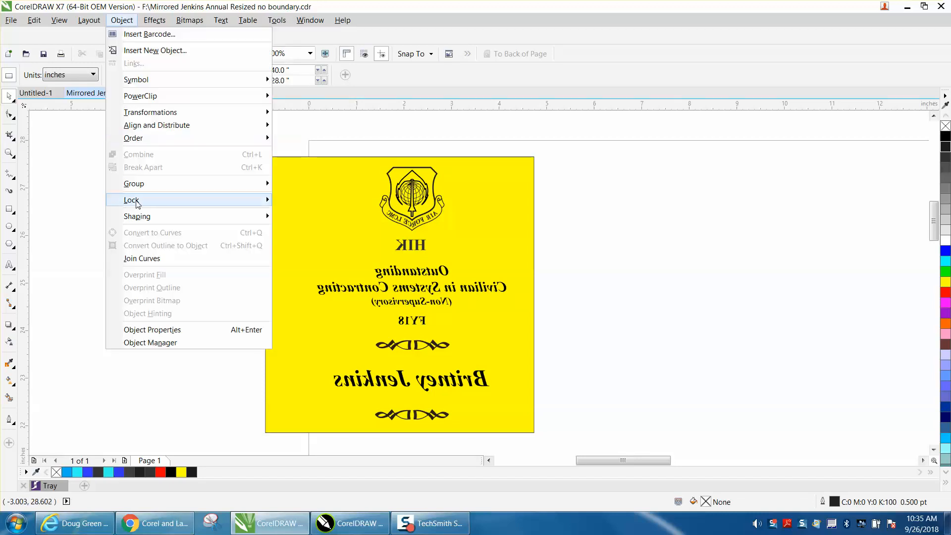
{"action": "mouse_move", "coordinate": [218, 203]}
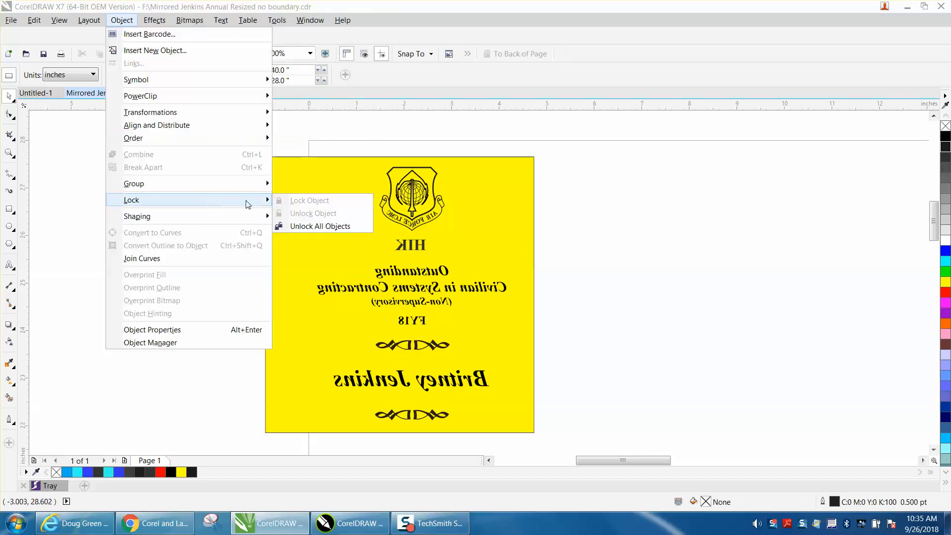
{"action": "left_click", "coordinate": [300, 227]}
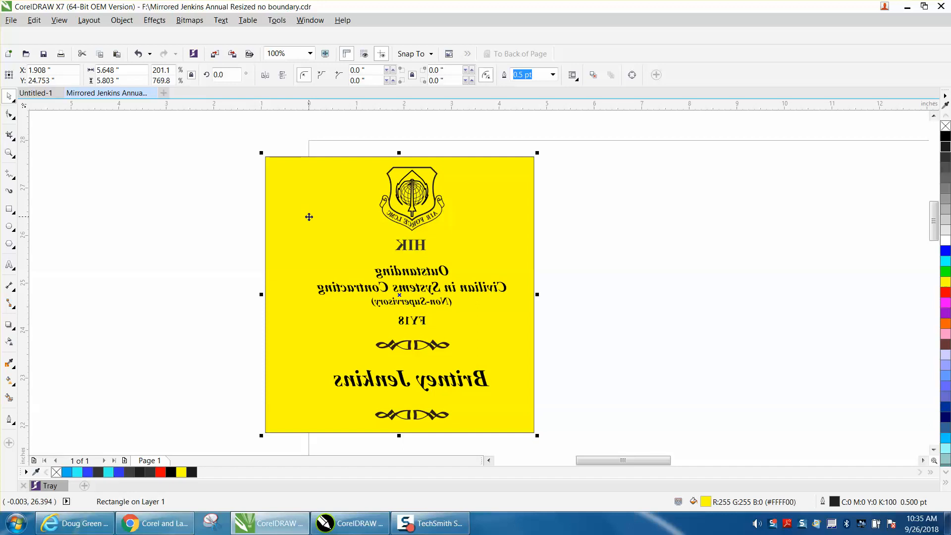
{"action": "key", "text": "Delete"}
{"action": "left_click_drag", "start_coordinate": [295, 140], "coordinate": [552, 437]}
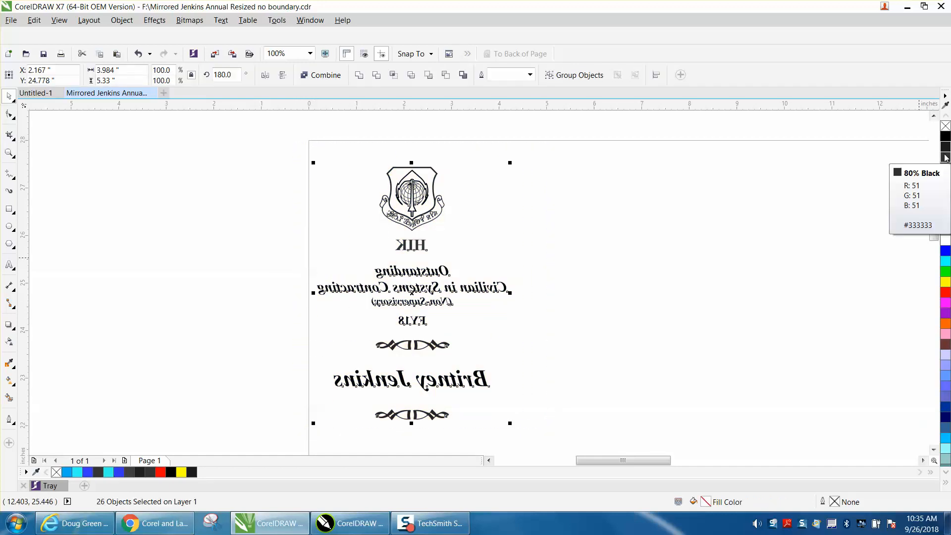
{"action": "left_click", "coordinate": [945, 158]}
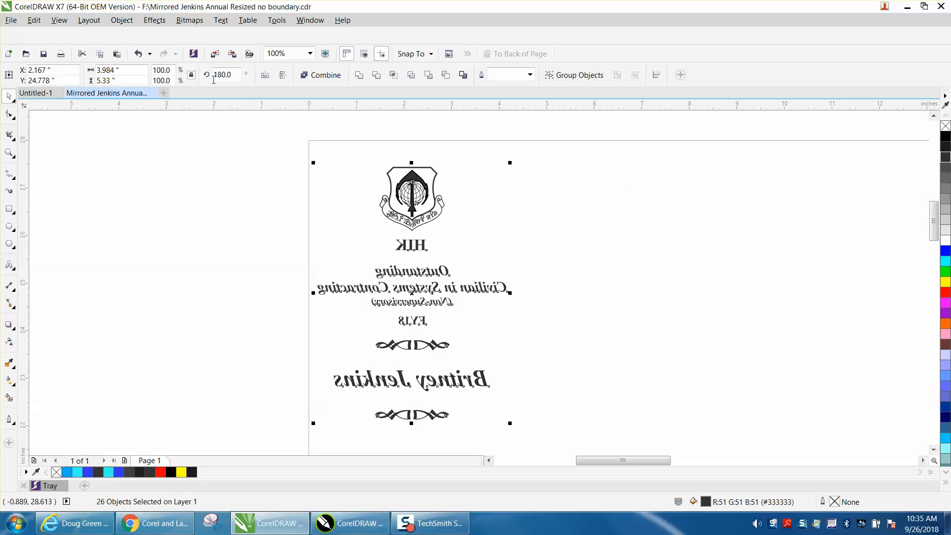
Undo the 80% Black fill and zoom in on the shield emblem to inspect it
{"action": "left_click", "coordinate": [140, 55]}
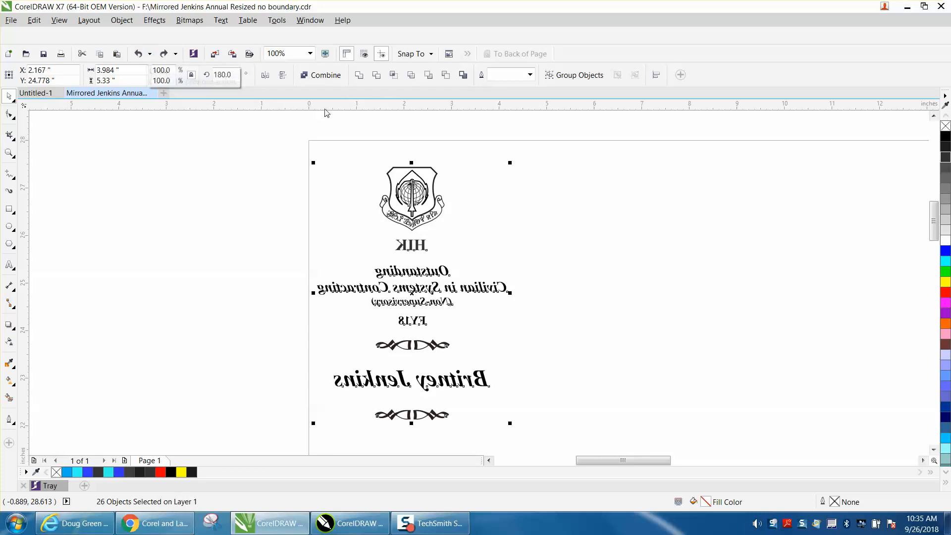
{"action": "scroll", "coordinate": [361, 112], "scroll_direction": "down", "scroll_amount": 1}
{"action": "left_click", "coordinate": [11, 154]}
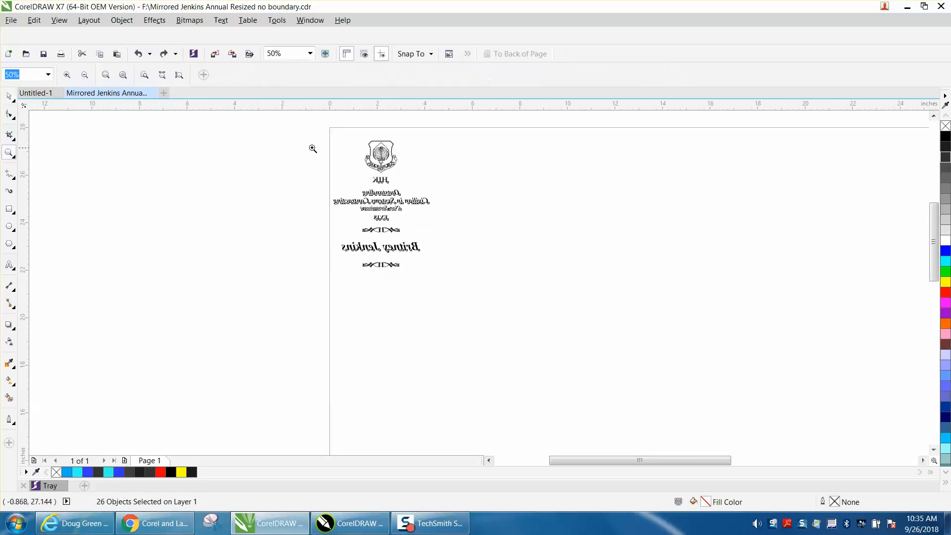
{"action": "left_click_drag", "start_coordinate": [351, 139], "coordinate": [474, 203]}
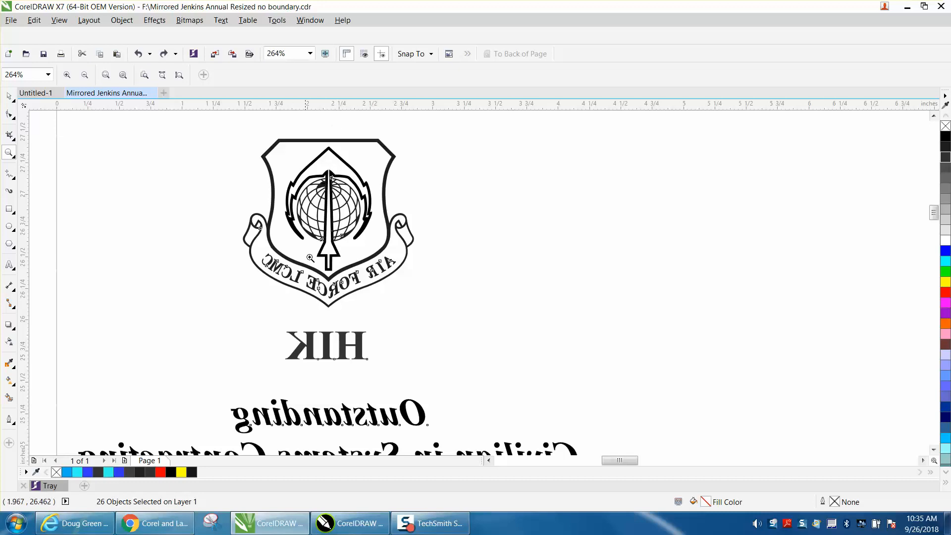
Zoom back out to the upper part of the page and deselect all artwork
{"action": "right_click", "coordinate": [347, 233]}
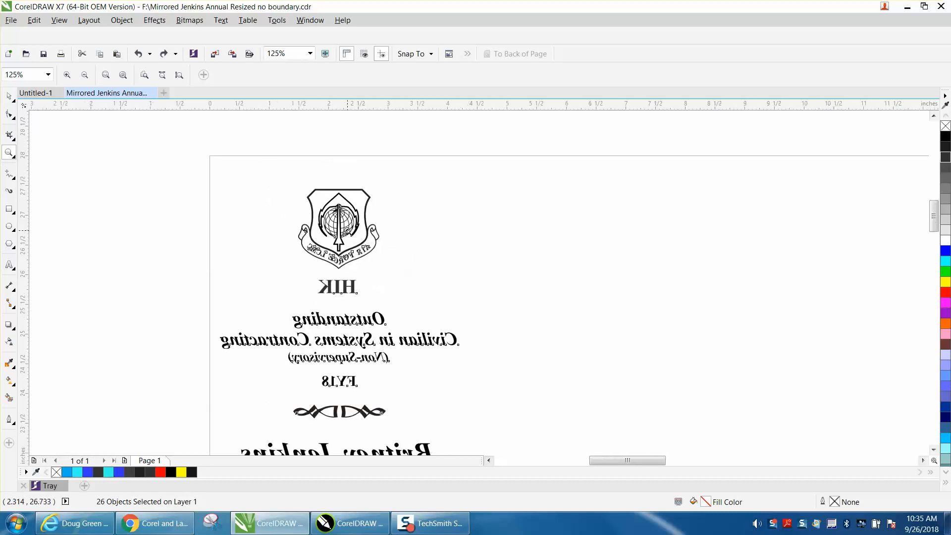
{"action": "right_click", "coordinate": [349, 237]}
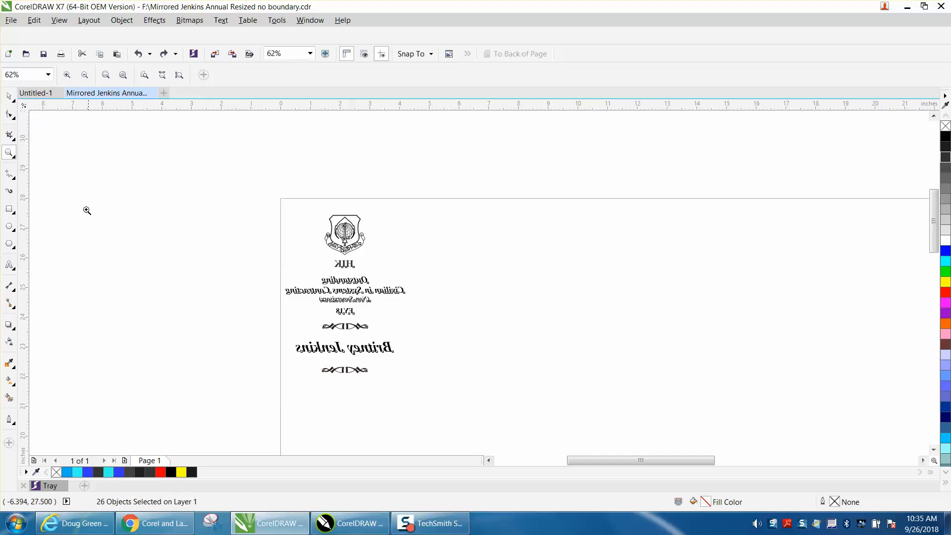
{"action": "left_click_drag", "start_coordinate": [248, 197], "coordinate": [476, 406]}
{"action": "left_click", "coordinate": [9, 95]}
{"action": "left_click", "coordinate": [914, 180]}
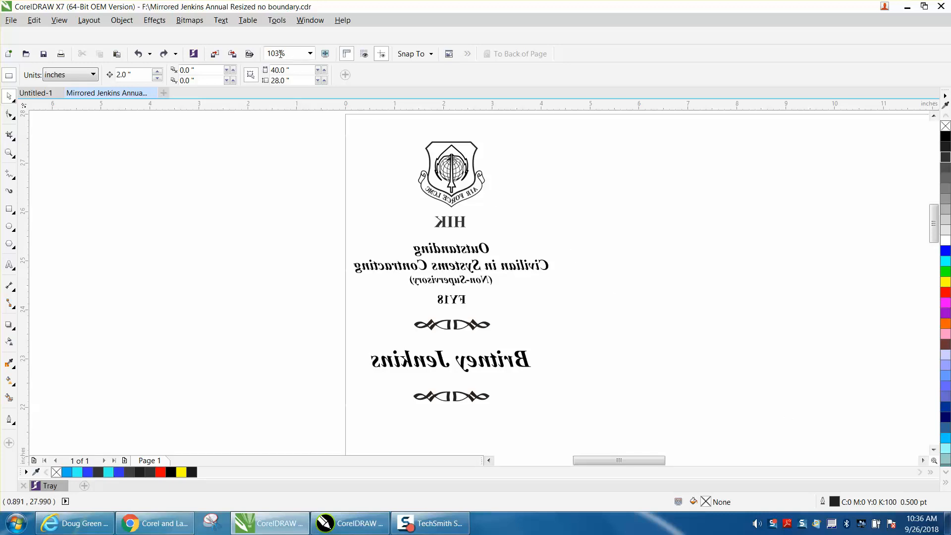
Add the CMYK Palette as a second swatch column beside the RGB palette, then select all plaque artwork
{"action": "left_click", "coordinate": [310, 21]}
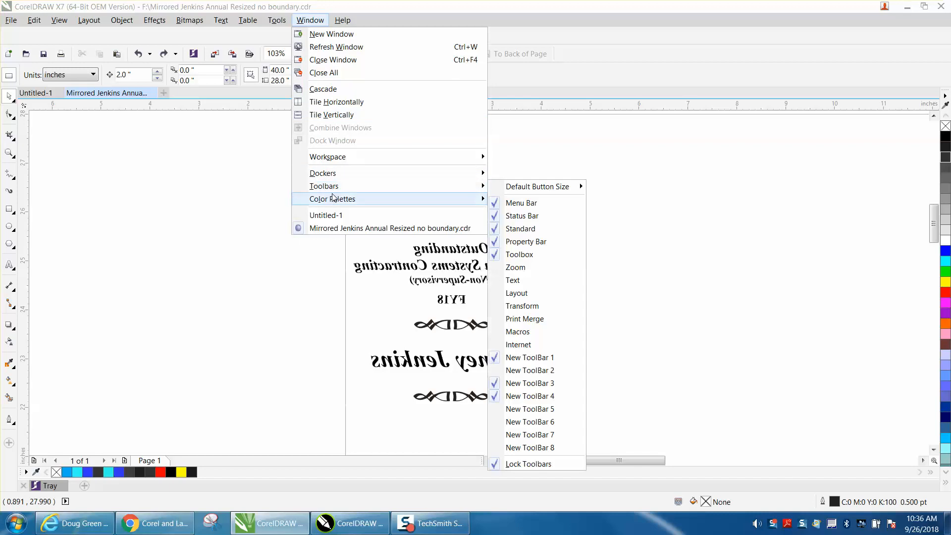
{"action": "mouse_move", "coordinate": [333, 199]}
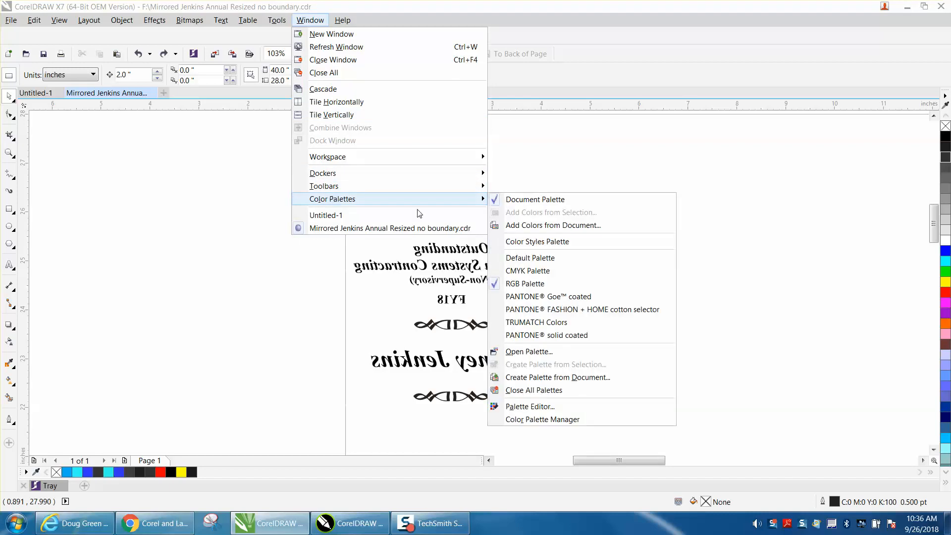
{"action": "mouse_move", "coordinate": [358, 187]}
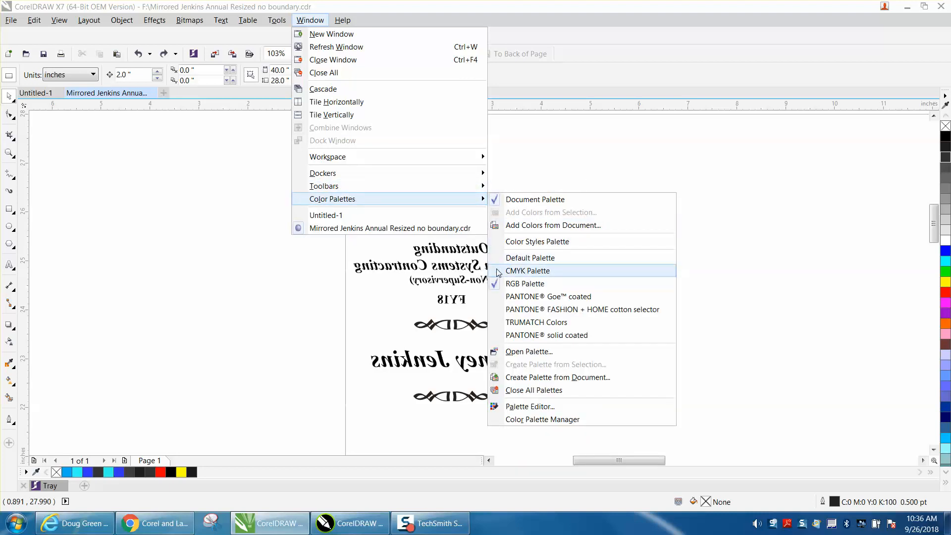
{"action": "left_click", "coordinate": [498, 271]}
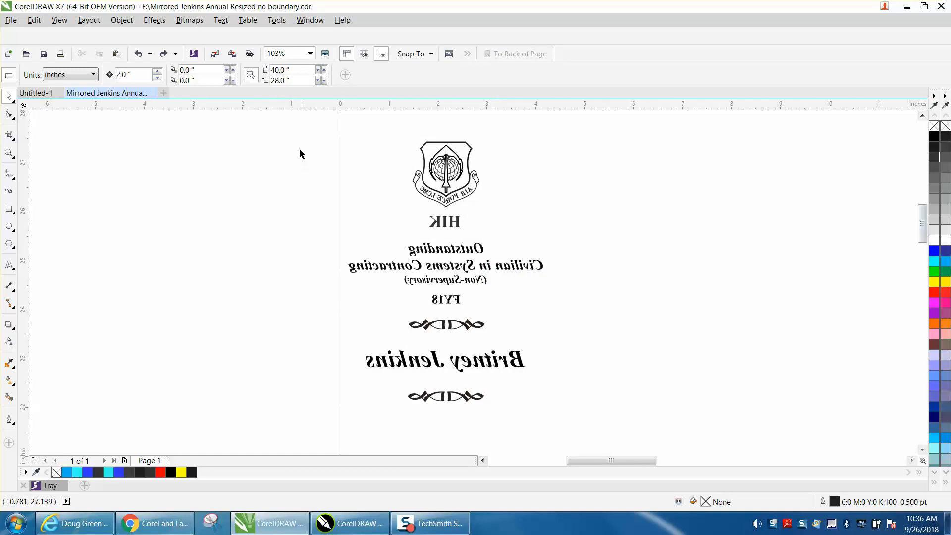
{"action": "left_click_drag", "start_coordinate": [308, 130], "coordinate": [618, 426]}
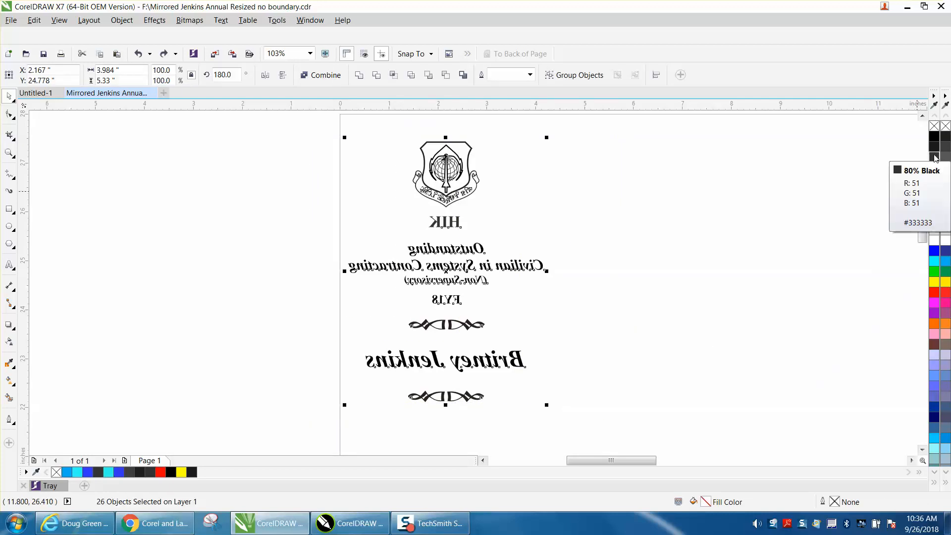
{"action": "left_click", "coordinate": [935, 158]}
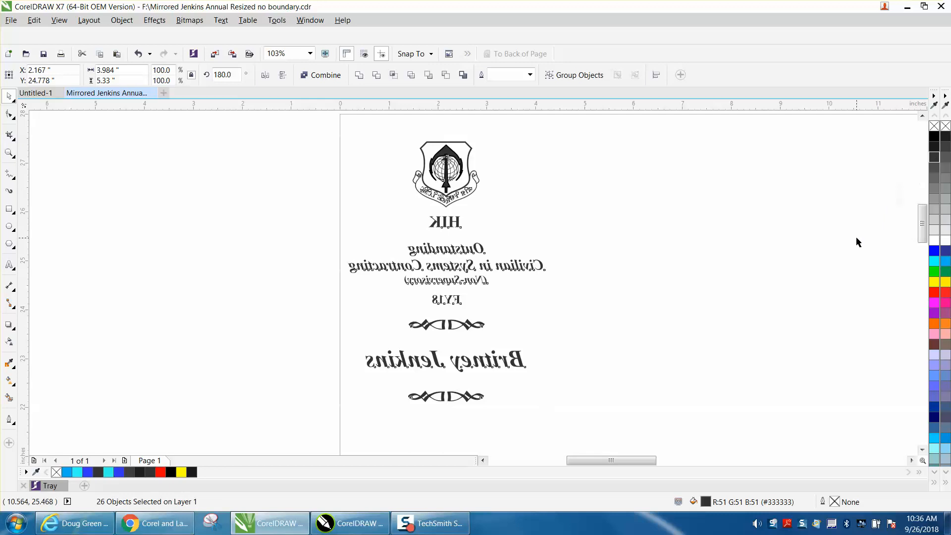
{"action": "left_click", "coordinate": [637, 257]}
{"action": "left_click", "coordinate": [9, 153]}
{"action": "left_click_drag", "start_coordinate": [506, 232], "coordinate": [589, 302]}
{"action": "left_click_drag", "start_coordinate": [377, 218], "coordinate": [539, 337]}
{"action": "left_click", "coordinate": [9, 96]}
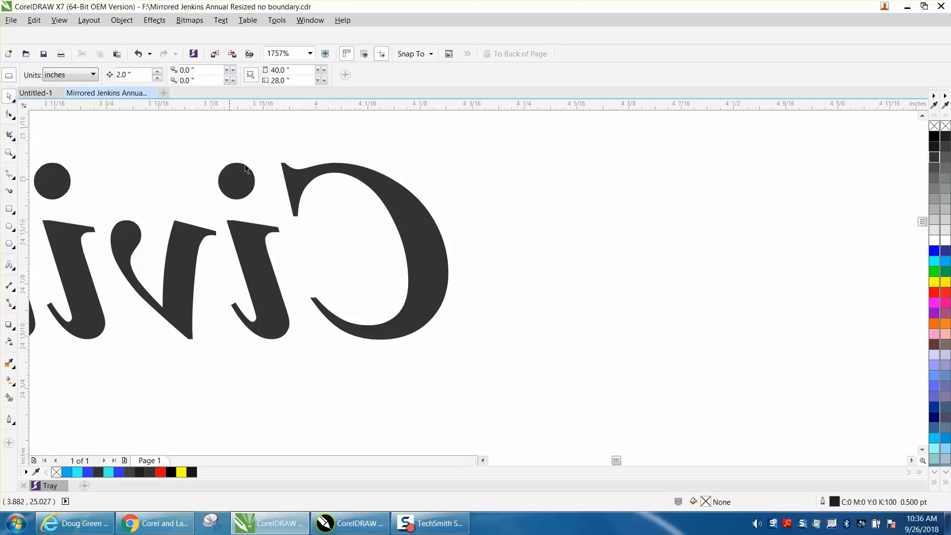
{"action": "left_click", "coordinate": [443, 231]}
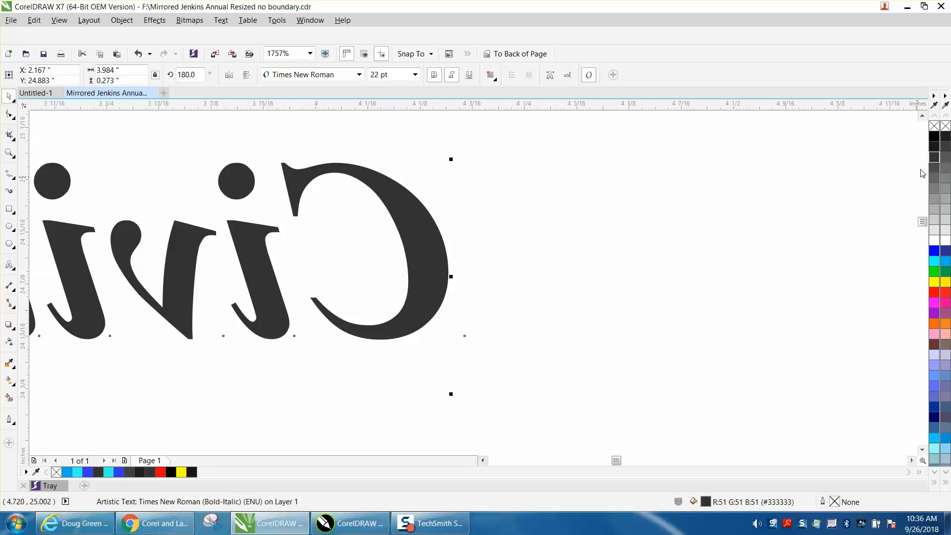
{"action": "left_click", "coordinate": [935, 138]}
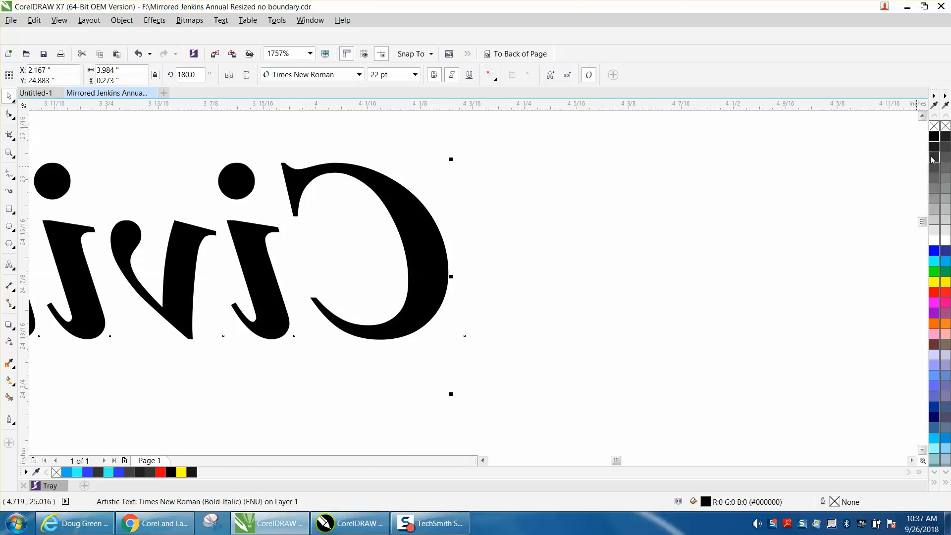
{"action": "left_click", "coordinate": [934, 157]}
{"action": "scroll", "coordinate": [596, 186], "scroll_direction": "down", "scroll_amount": 4}
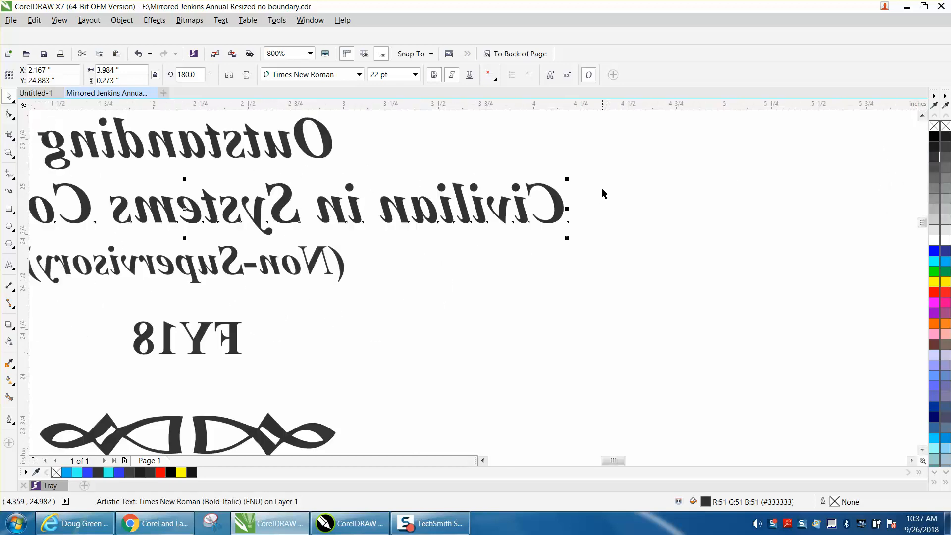
Turn off the CMYK Palette, leaving only the RGB swatch column
{"action": "scroll", "coordinate": [604, 192], "scroll_direction": "down", "scroll_amount": 1}
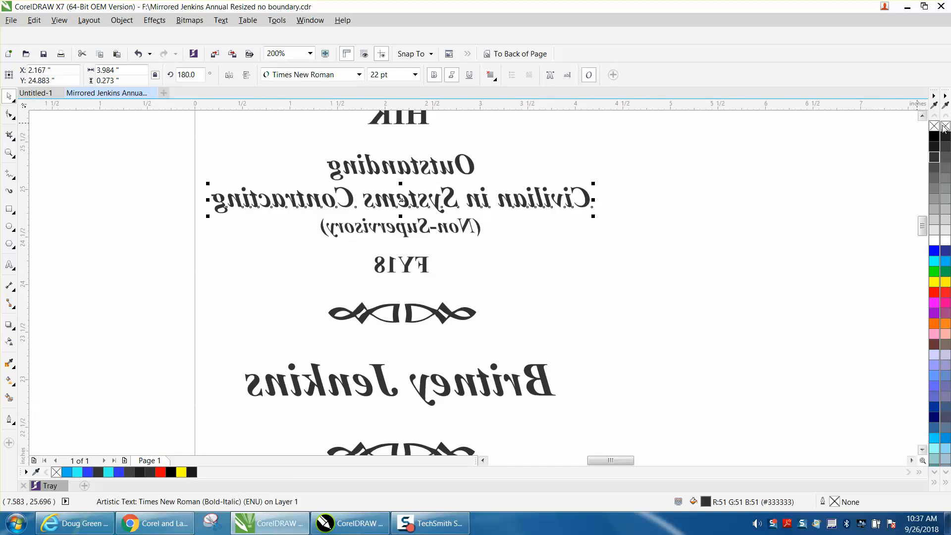
{"action": "left_click", "coordinate": [313, 22]}
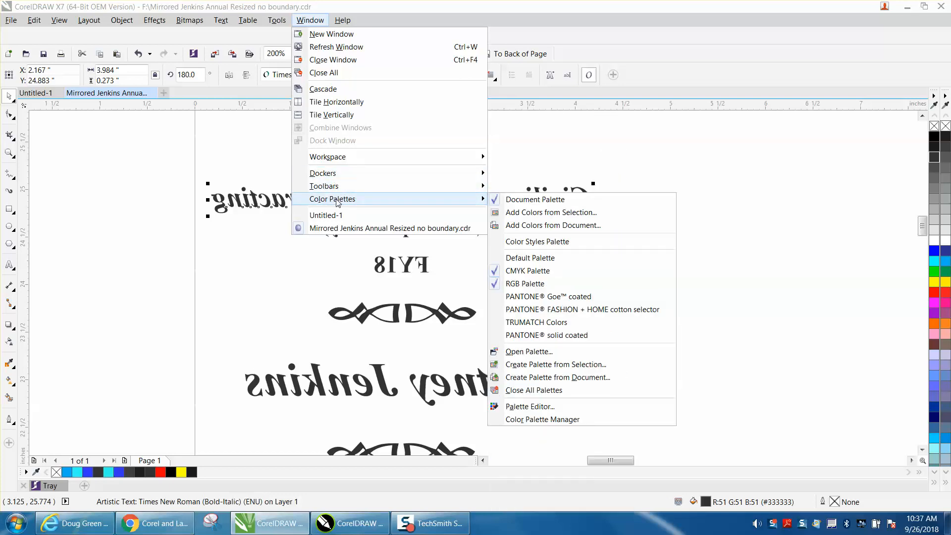
{"action": "left_click", "coordinate": [496, 272]}
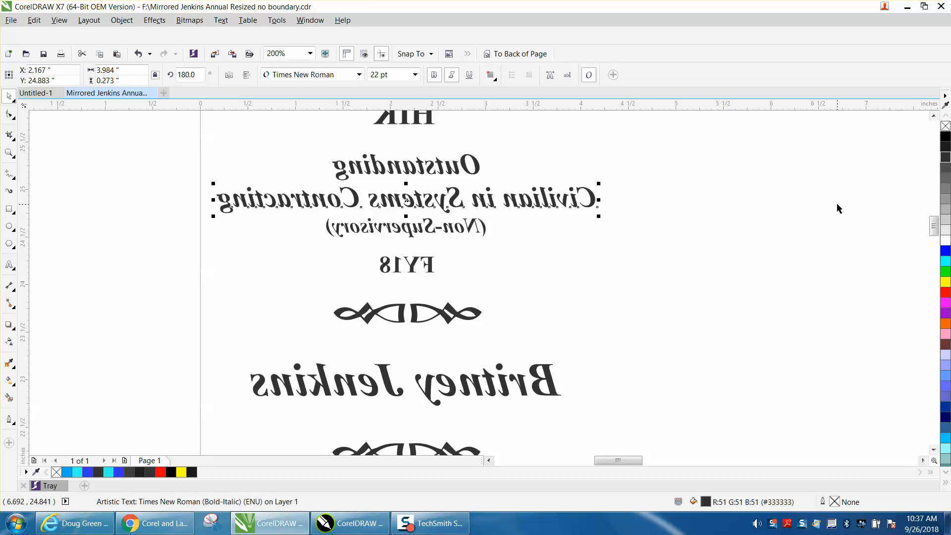
Select the recipient's name text and zoom out to 50%
{"action": "left_click", "coordinate": [284, 23]}
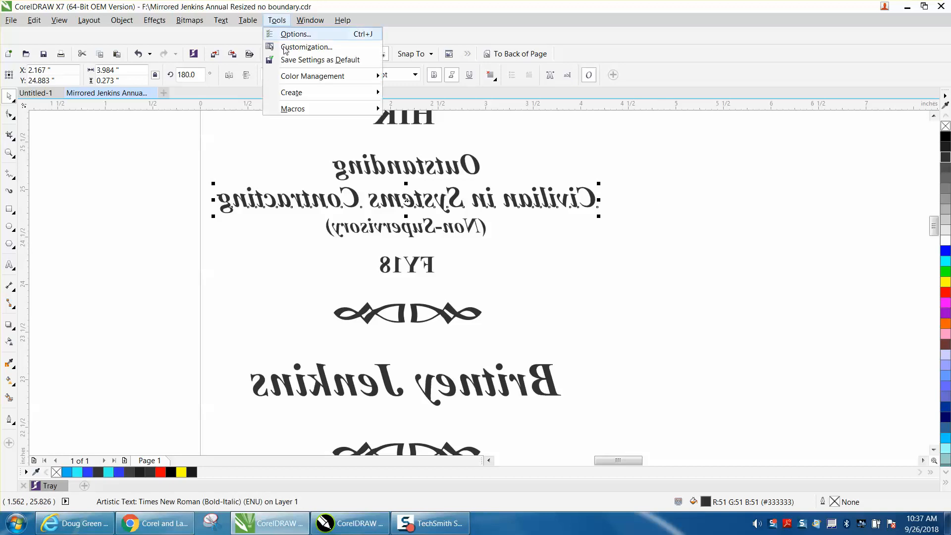
{"action": "left_click", "coordinate": [627, 161]}
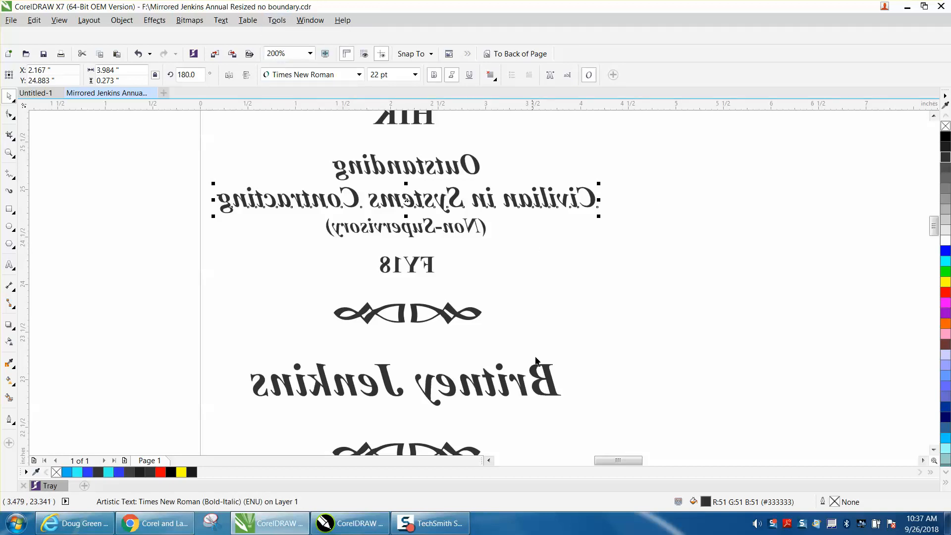
{"action": "left_click", "coordinate": [549, 372]}
{"action": "scroll", "coordinate": [486, 241], "scroll_direction": "down", "scroll_amount": 2}
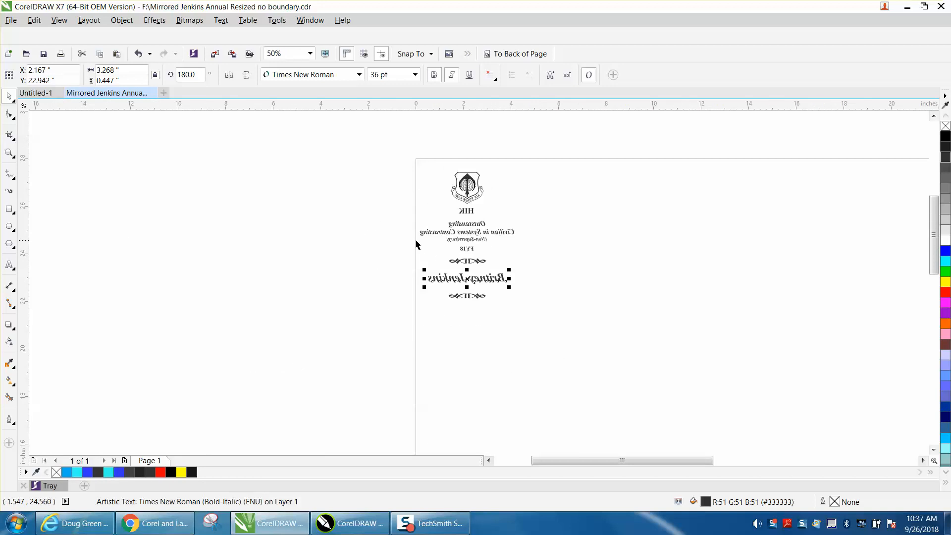
{"action": "left_click", "coordinate": [9, 210]}
{"action": "left_click_drag", "start_coordinate": [401, 162], "coordinate": [545, 322]}
{"action": "left_click", "coordinate": [946, 283]}
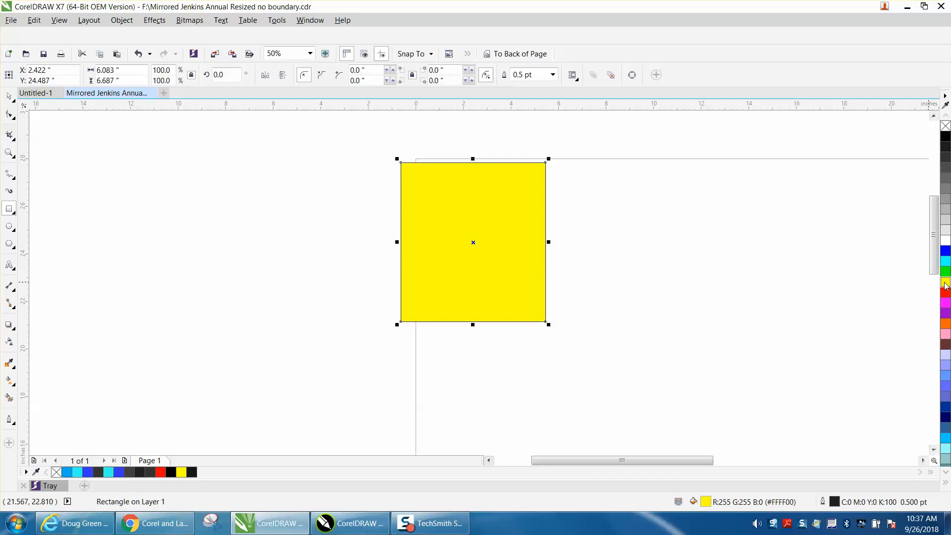
{"action": "left_click", "coordinate": [494, 55]}
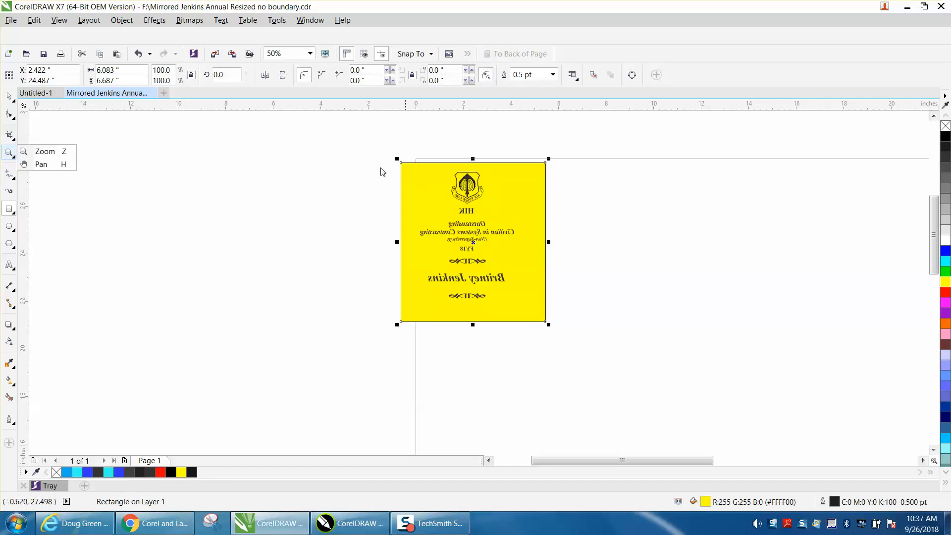
{"action": "left_click", "coordinate": [55, 152]}
{"action": "left_click_drag", "start_coordinate": [379, 186], "coordinate": [566, 322]}
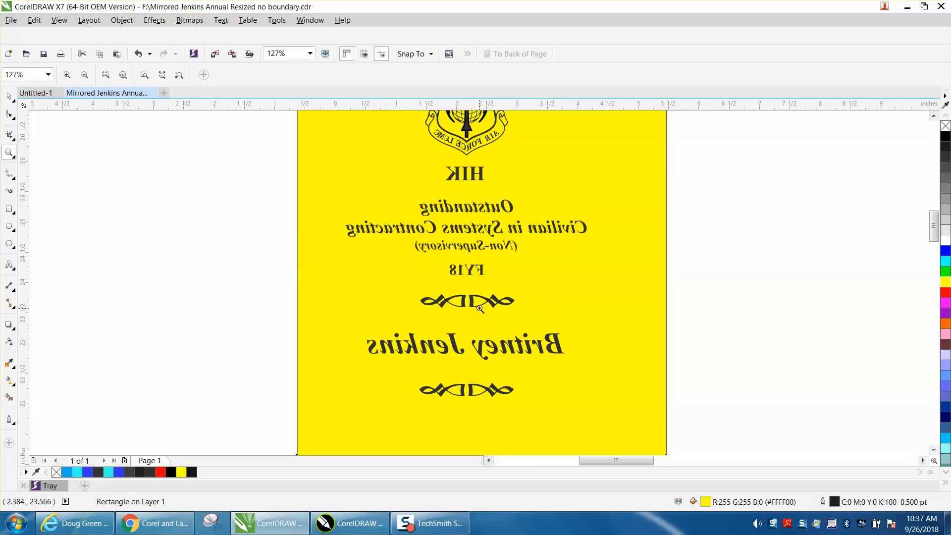
{"action": "scroll", "coordinate": [432, 290], "scroll_direction": "down", "scroll_amount": 2}
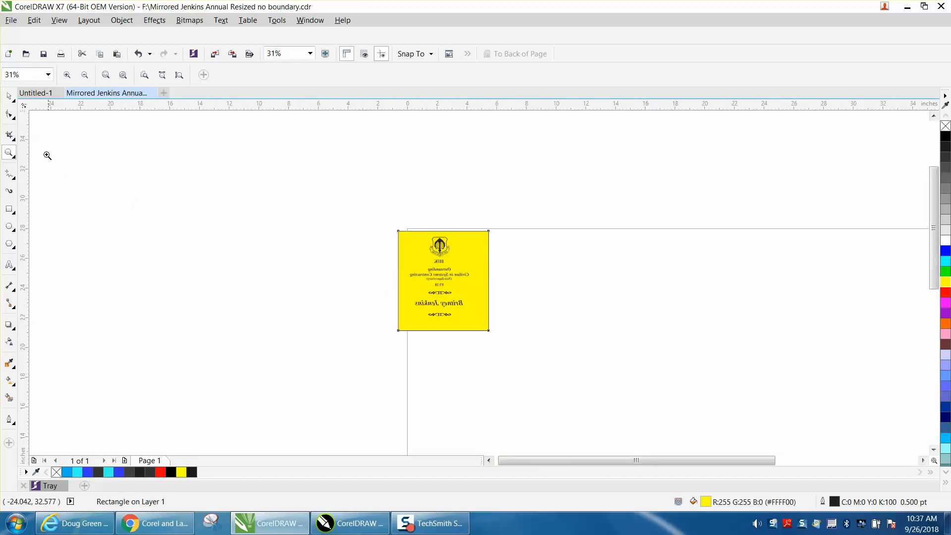
{"action": "left_click", "coordinate": [9, 96]}
{"action": "left_click", "coordinate": [355, 244]}
{"action": "left_click", "coordinate": [412, 246]}
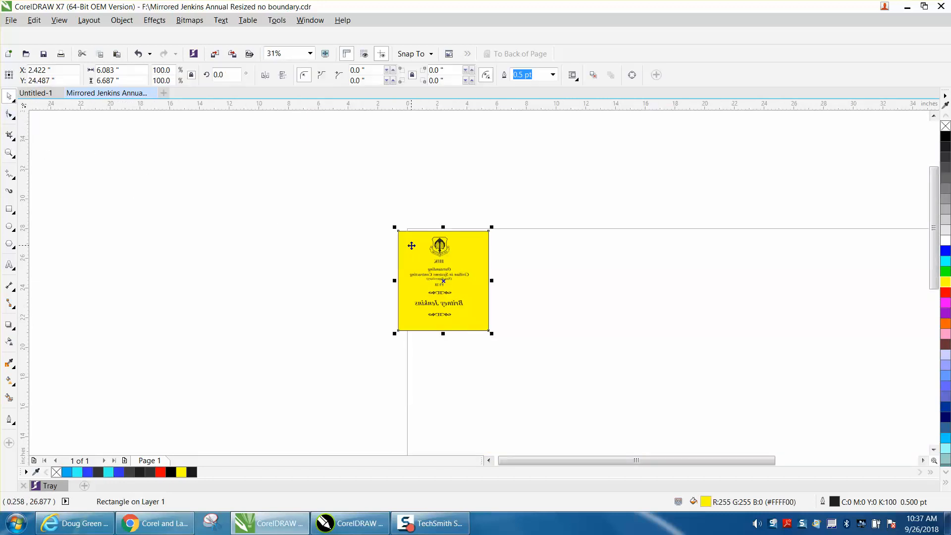
{"action": "key", "text": "Delete"}
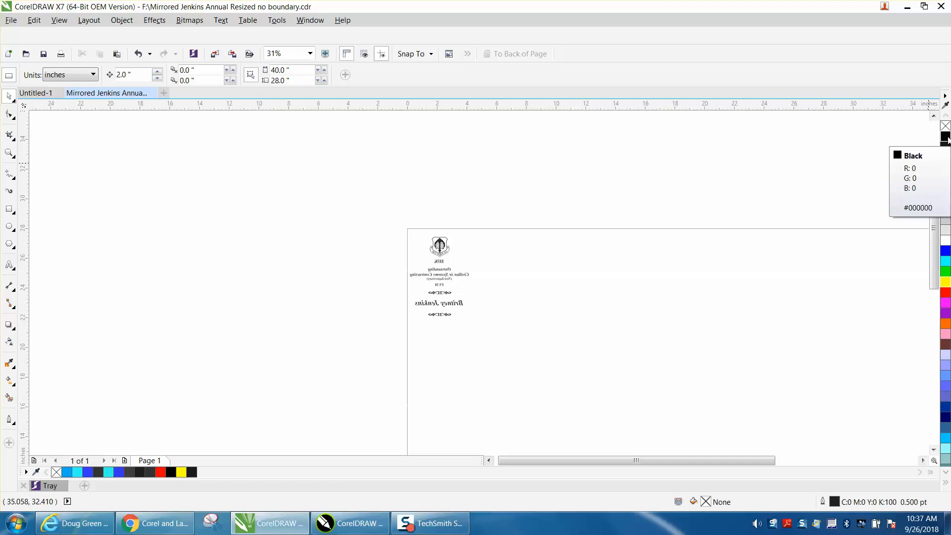
{"action": "left_click", "coordinate": [317, 24]}
{"action": "mouse_move", "coordinate": [335, 202]}
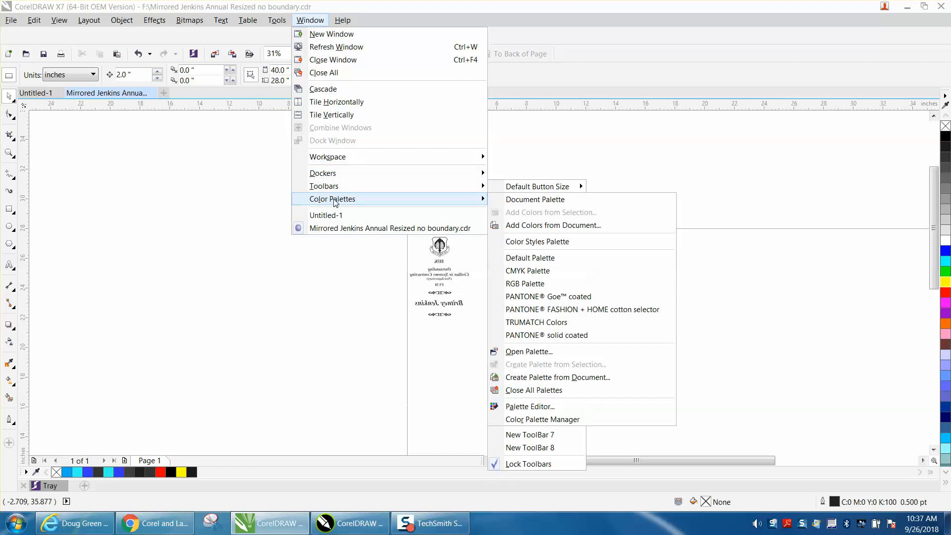
{"action": "left_click", "coordinate": [495, 259]}
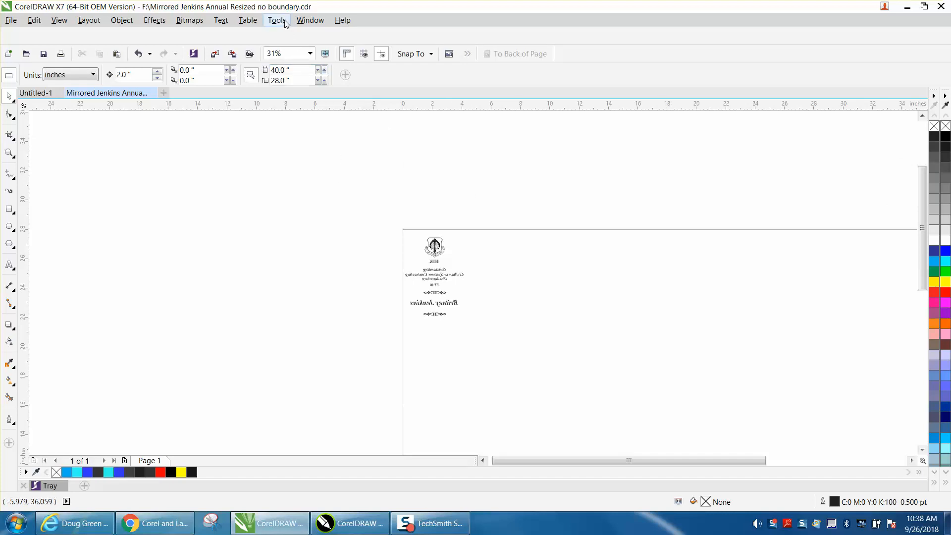
{"action": "left_click", "coordinate": [310, 21]}
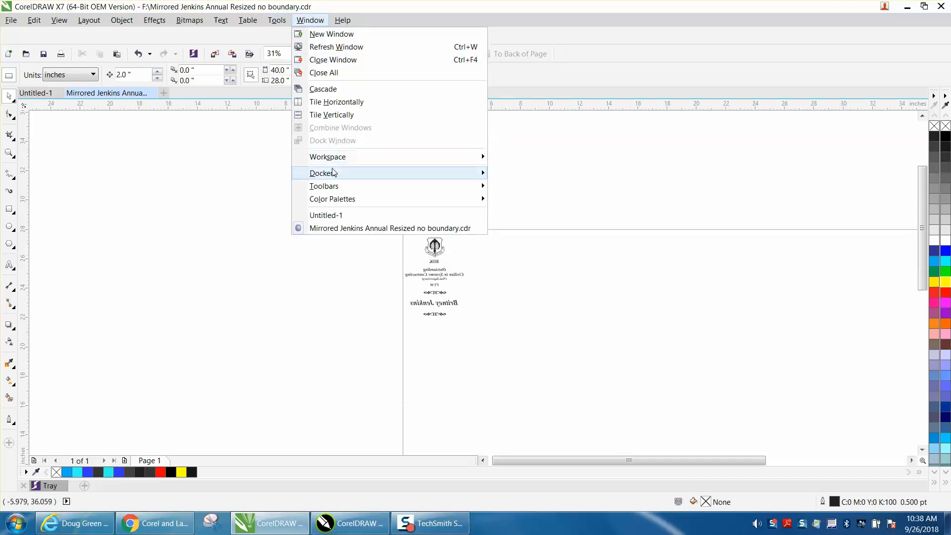
{"action": "mouse_move", "coordinate": [336, 189]}
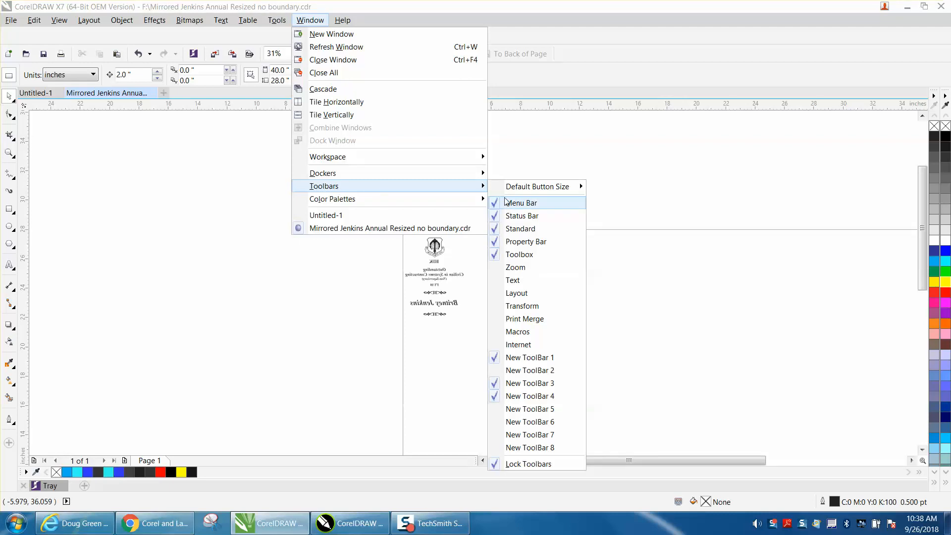
{"action": "mouse_move", "coordinate": [378, 201]}
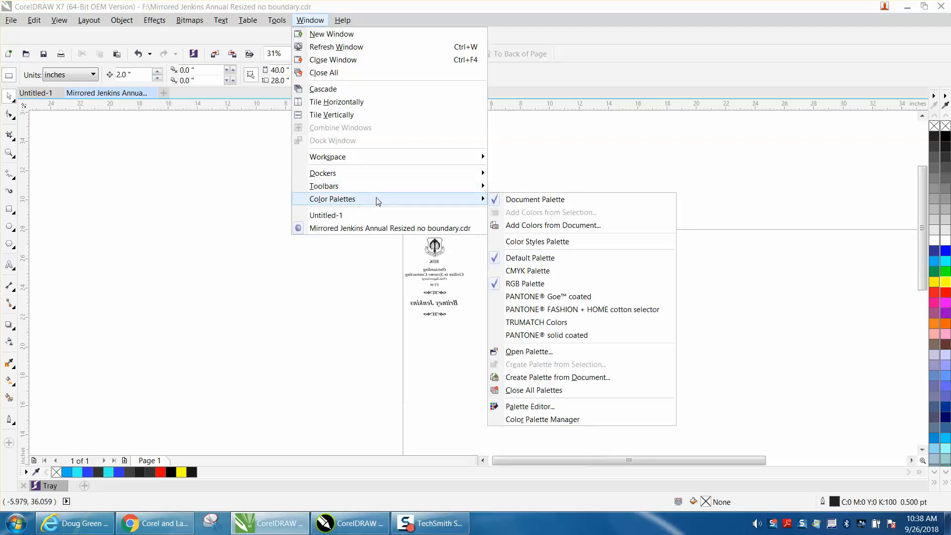
{"action": "left_click", "coordinate": [496, 258]}
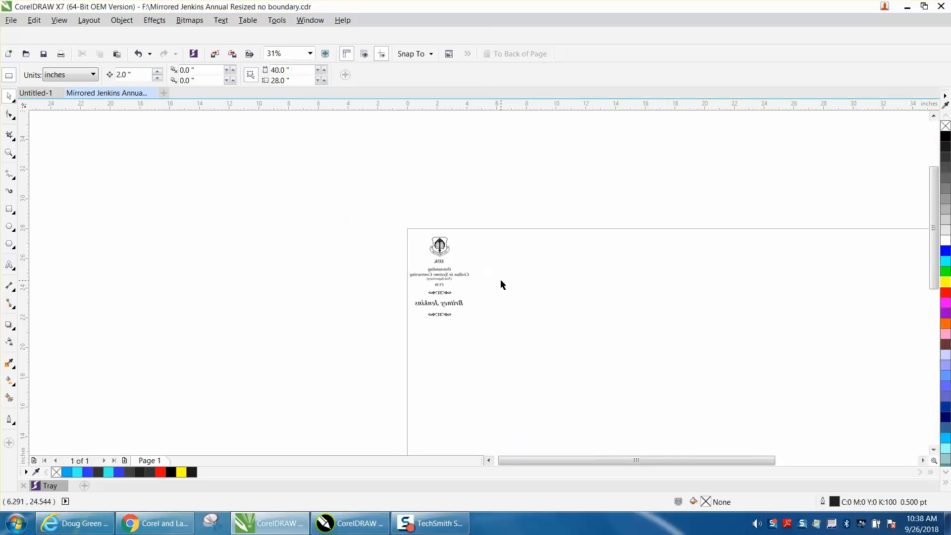
{"action": "left_click", "coordinate": [13, 156]}
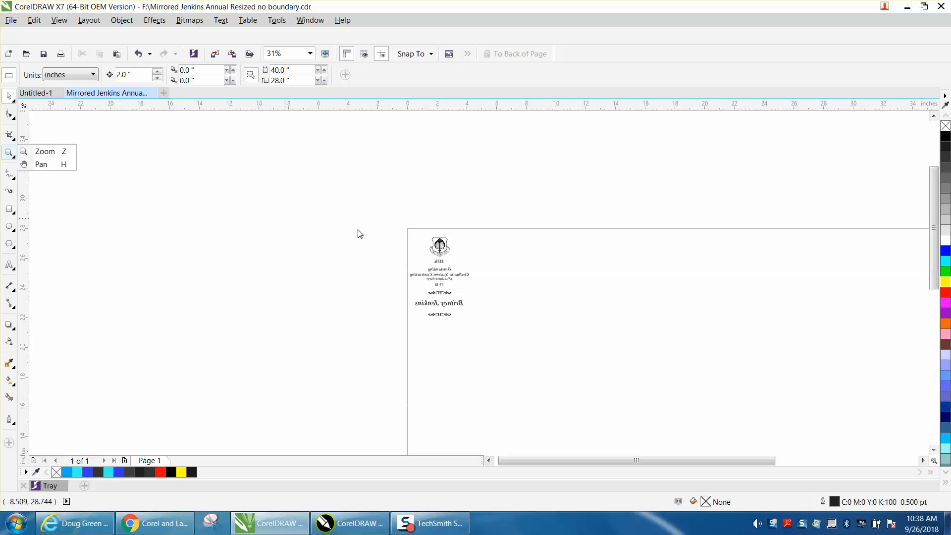
{"action": "left_click", "coordinate": [44, 151]}
{"action": "left_click_drag", "start_coordinate": [390, 232], "coordinate": [529, 353]}
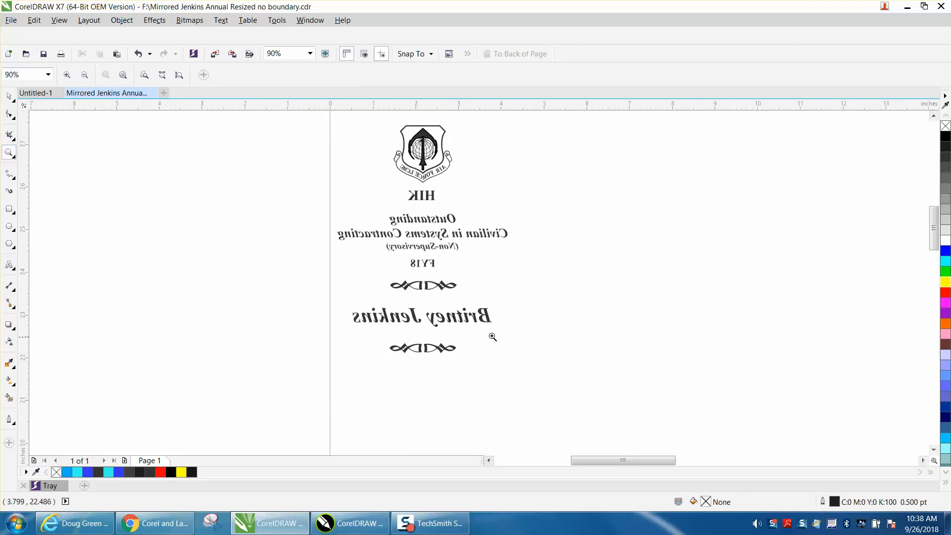
{"action": "left_click_drag", "start_coordinate": [472, 306], "coordinate": [535, 342]}
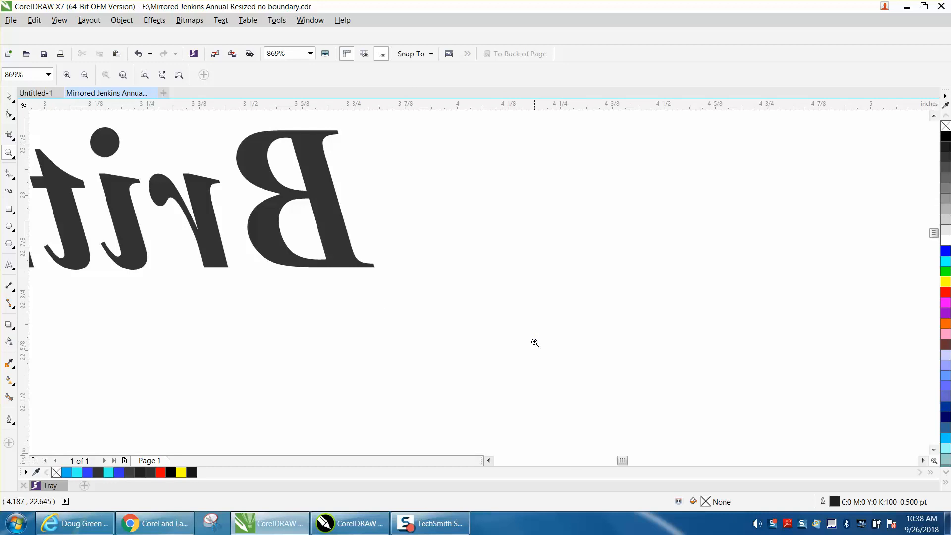
{"action": "right_click", "coordinate": [492, 309]}
{"action": "right_click", "coordinate": [494, 308]}
{"action": "right_click", "coordinate": [493, 307]}
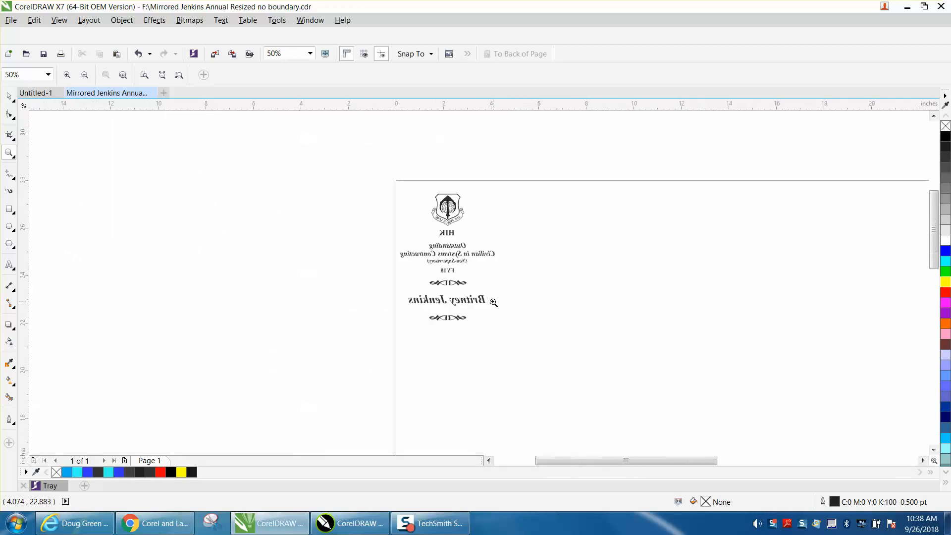